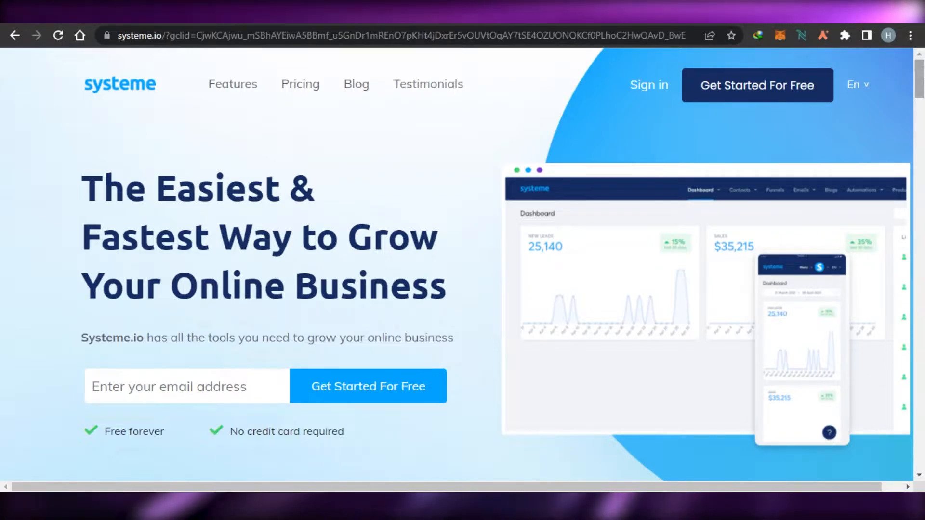
Step: Look over the systeme.io homepage, including its list of tools for launching and growing an online business
{"action": "left_click_drag", "start_coordinate": [924, 72], "coordinate": [924, 134]}
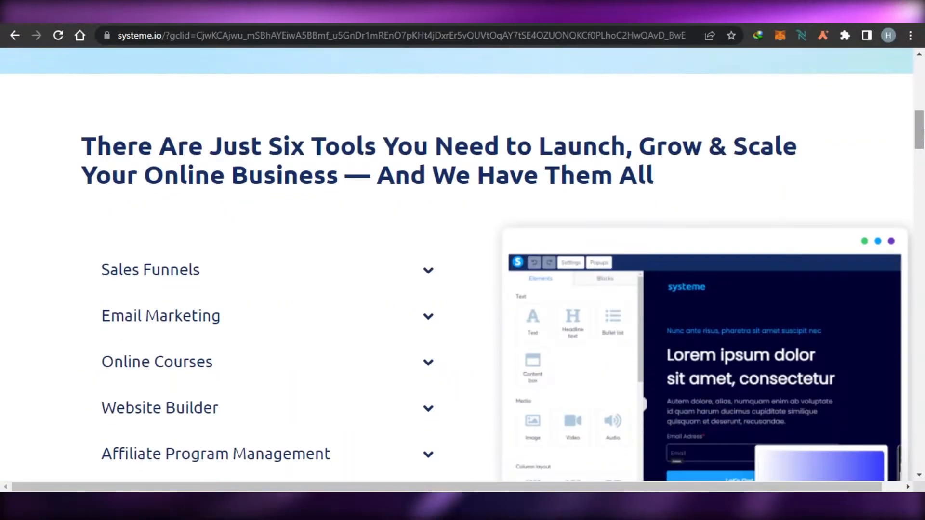
{"action": "left_click", "coordinate": [924, 188]}
{"action": "left_click", "coordinate": [924, 191]}
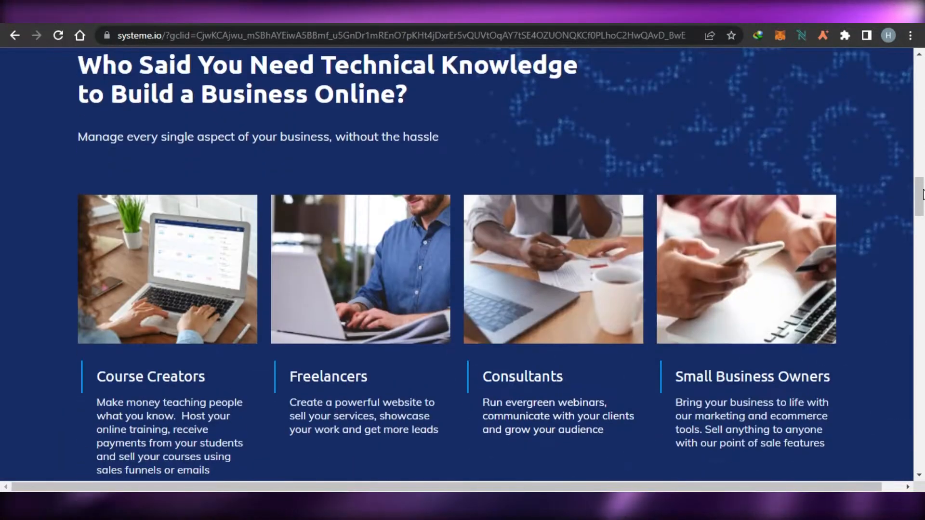
{"action": "left_click_drag", "start_coordinate": [923, 192], "coordinate": [924, 65]}
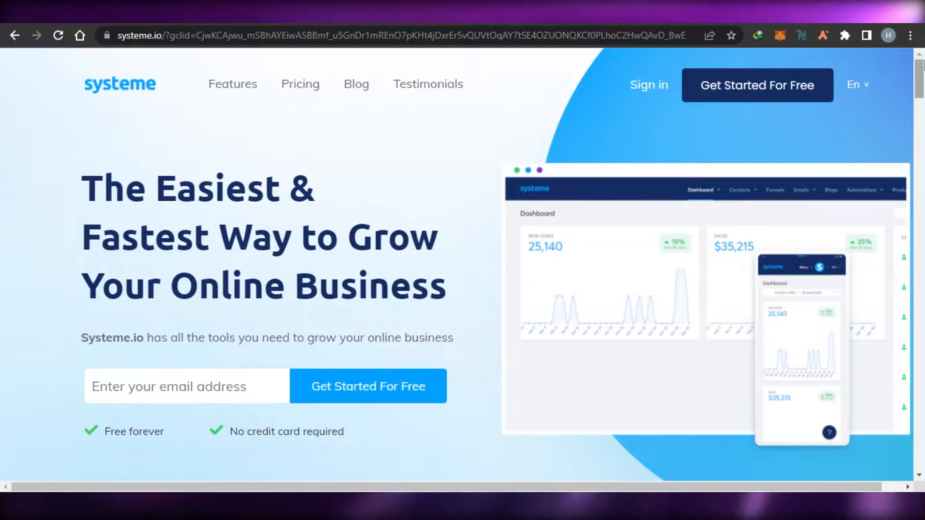
{"action": "left_click_drag", "start_coordinate": [921, 89], "coordinate": [920, 154]}
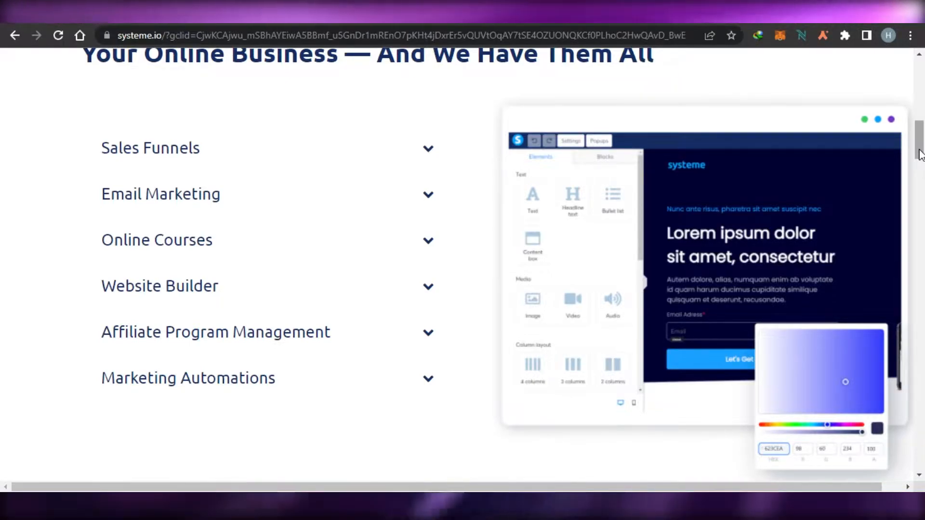
{"action": "left_click_drag", "start_coordinate": [920, 153], "coordinate": [923, 84]}
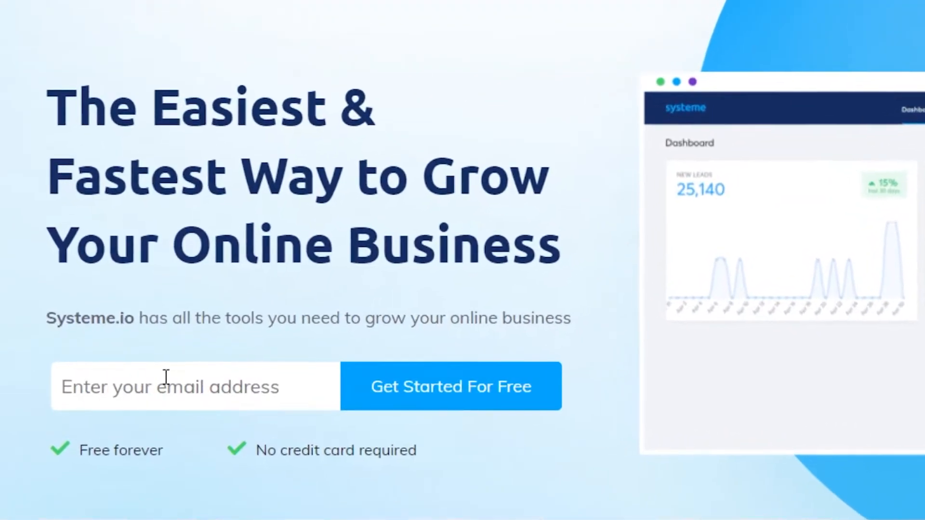
Step: Fill in the homepage sign-up form with the suggested email address
{"action": "left_click", "coordinate": [157, 397]}
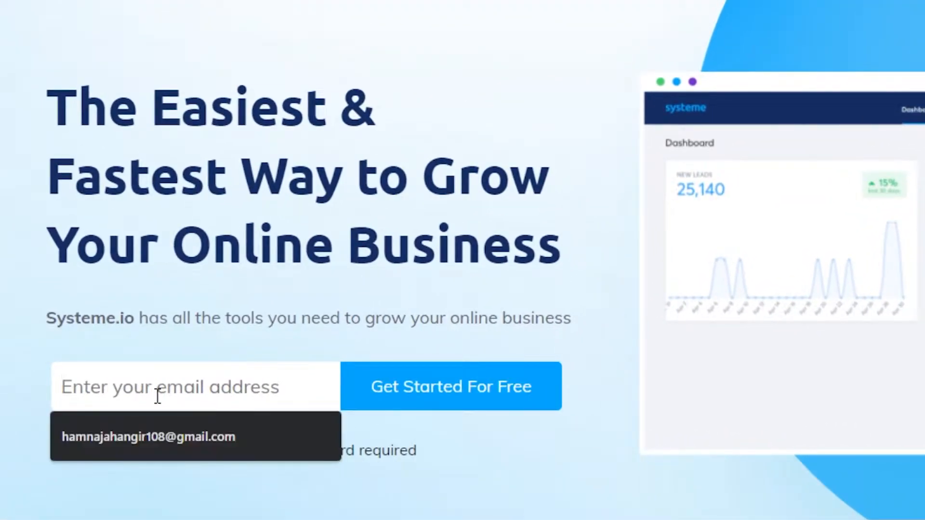
{"action": "left_click", "coordinate": [177, 440]}
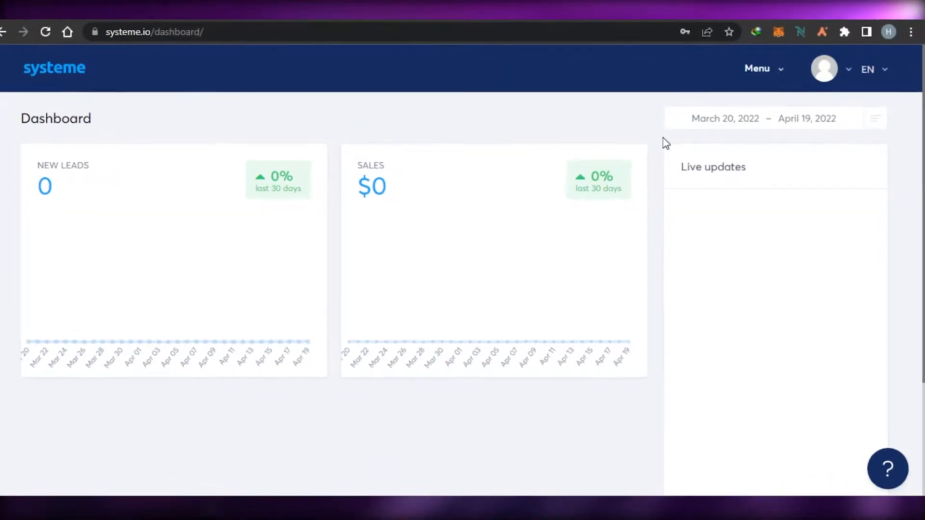
Step: Create a new funnel named "test" with the Sell goal and U.S. Dollar as its currency
{"action": "left_click", "coordinate": [766, 76]}
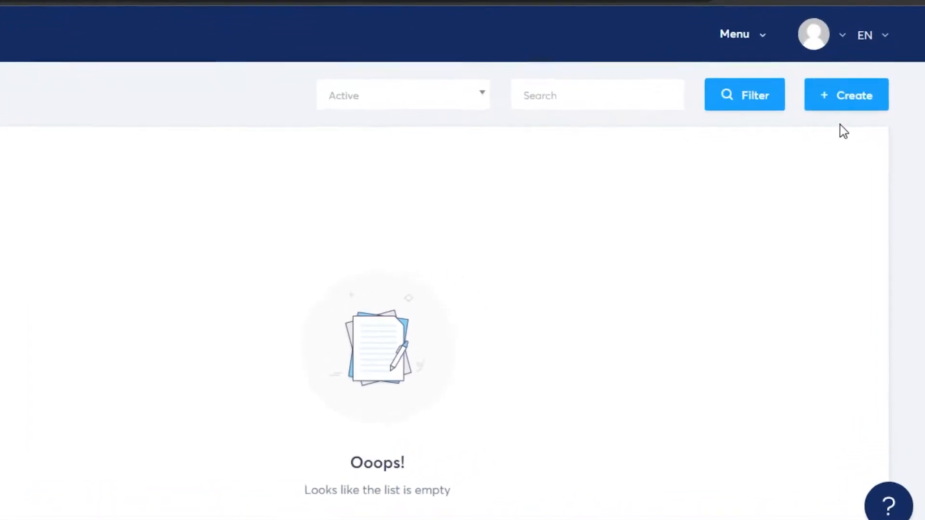
{"action": "left_click", "coordinate": [826, 66]}
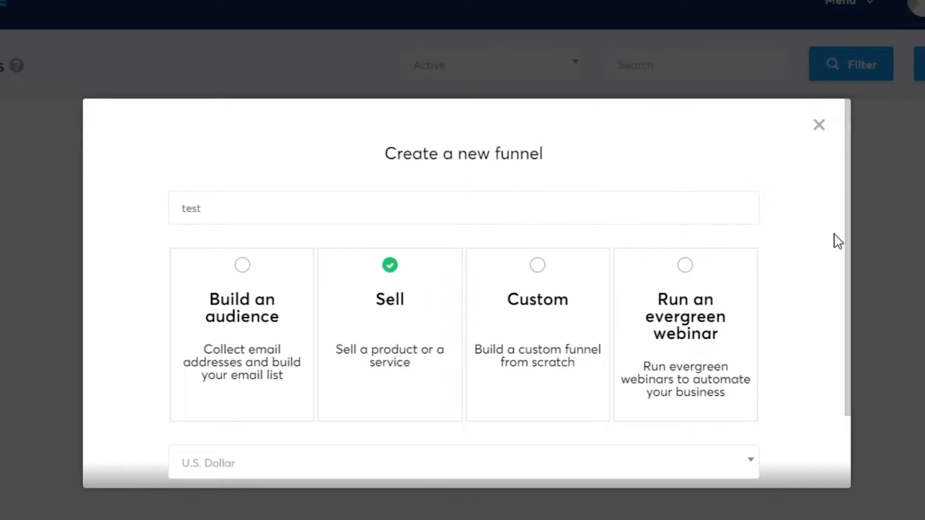
{"action": "scroll", "coordinate": [853, 228], "scroll_direction": "down", "scroll_amount": 2}
{"action": "left_click", "coordinate": [473, 430]}
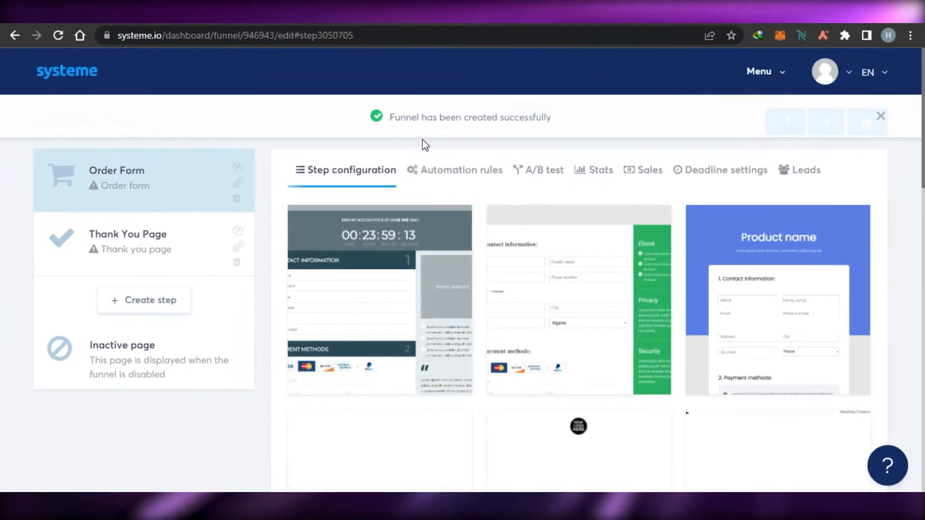
Step: Choose the "Get the course: How to sell anything online" template for the funnel's Order Form step
{"action": "mouse_move", "coordinate": [924, 145]}
{"action": "left_mouse_down"}
{"action": "mouse_move", "coordinate": [924, 204]}
{"action": "mouse_move", "coordinate": [923, 144]}
{"action": "left_mouse_up"}
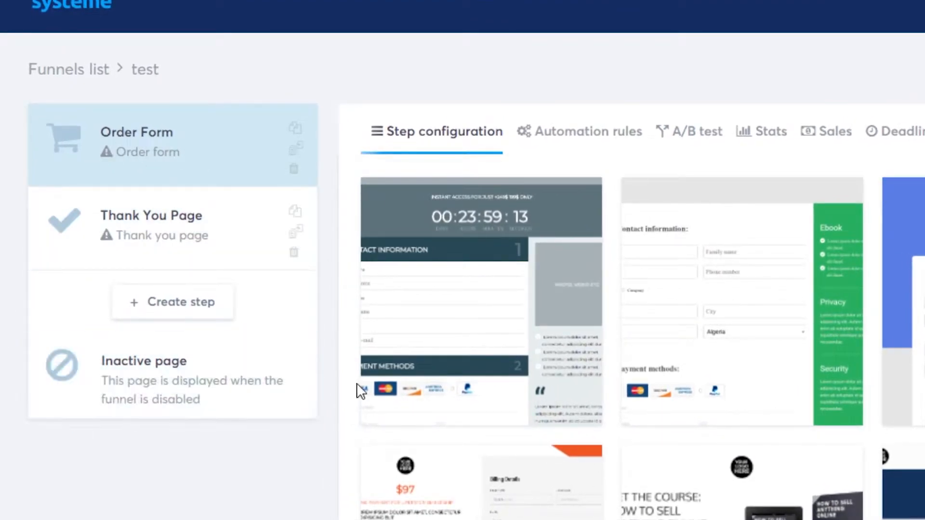
{"action": "left_click_drag", "start_coordinate": [924, 179], "coordinate": [924, 269]}
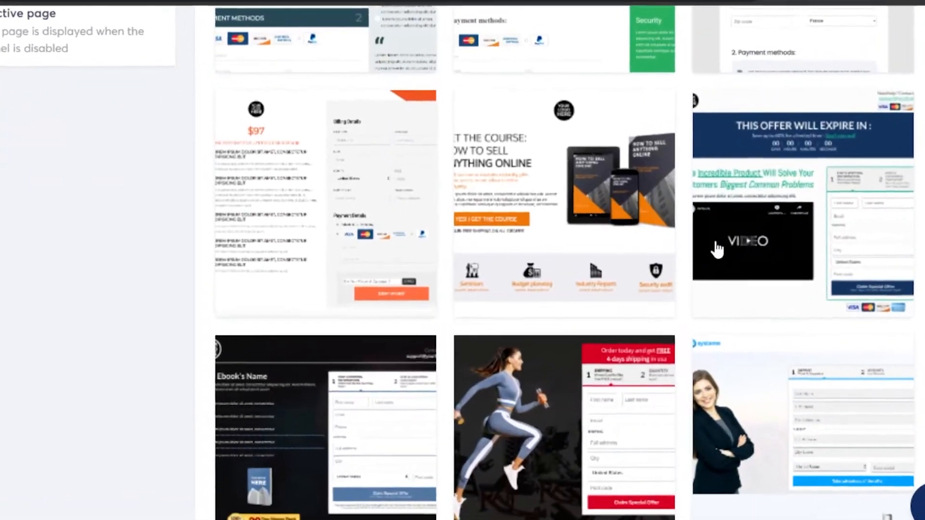
{"action": "mouse_move", "coordinate": [564, 199]}
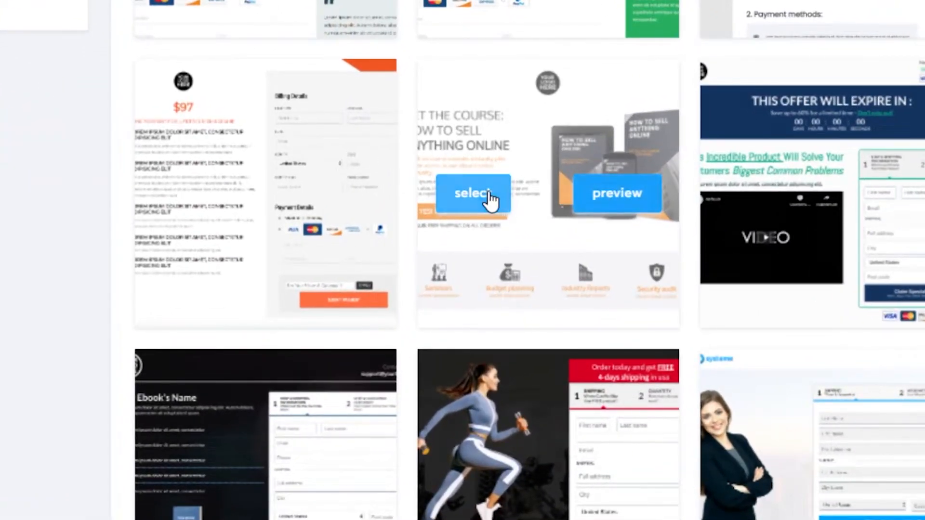
{"action": "left_click", "coordinate": [482, 194]}
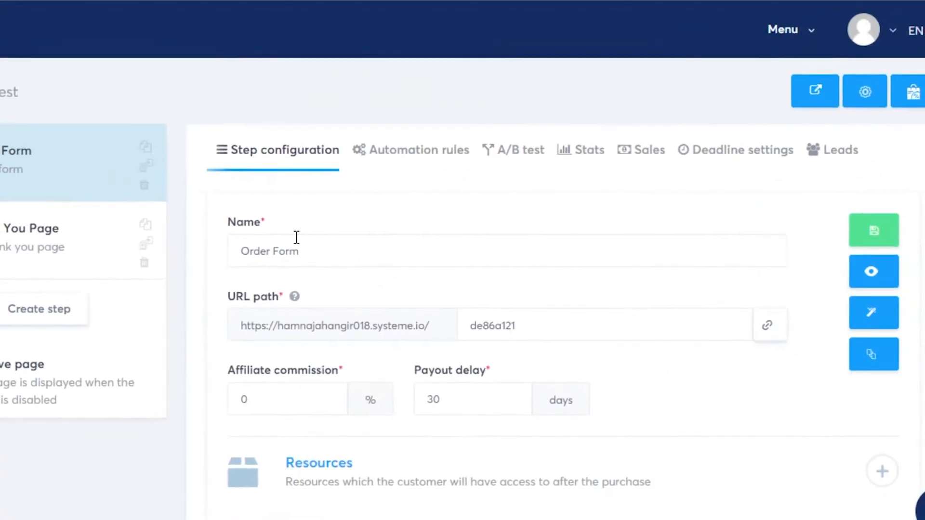
Step: Examine the Order Form's step configuration, from its name and URL path to resources, price plans and coupons
{"action": "left_click", "coordinate": [392, 260]}
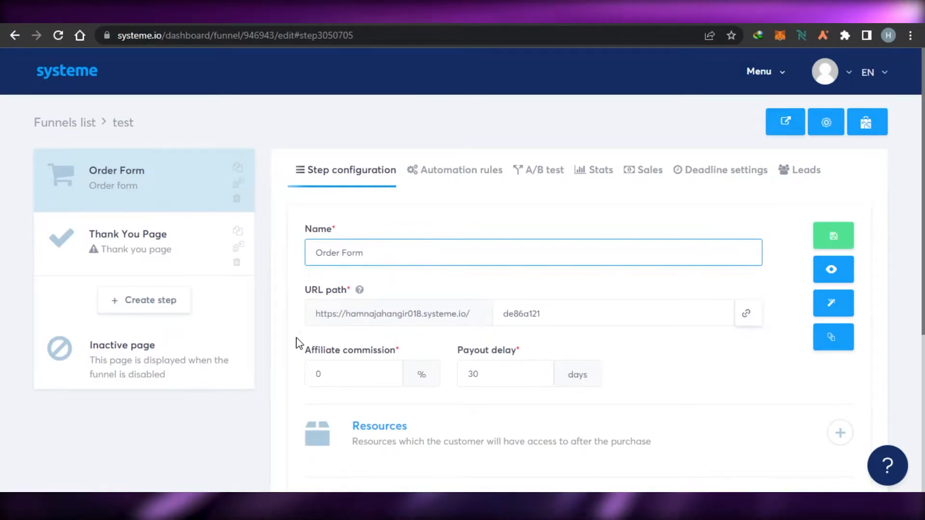
{"action": "scroll", "coordinate": [582, 305], "scroll_direction": "down", "scroll_amount": 3}
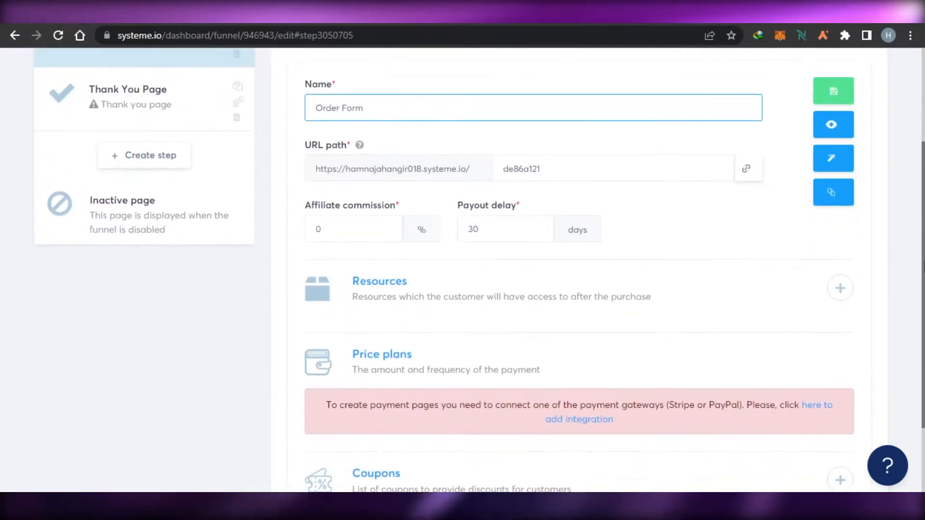
{"action": "scroll", "coordinate": [582, 305], "scroll_direction": "down", "scroll_amount": 2}
{"action": "scroll", "coordinate": [583, 306], "scroll_direction": "up", "scroll_amount": 4}
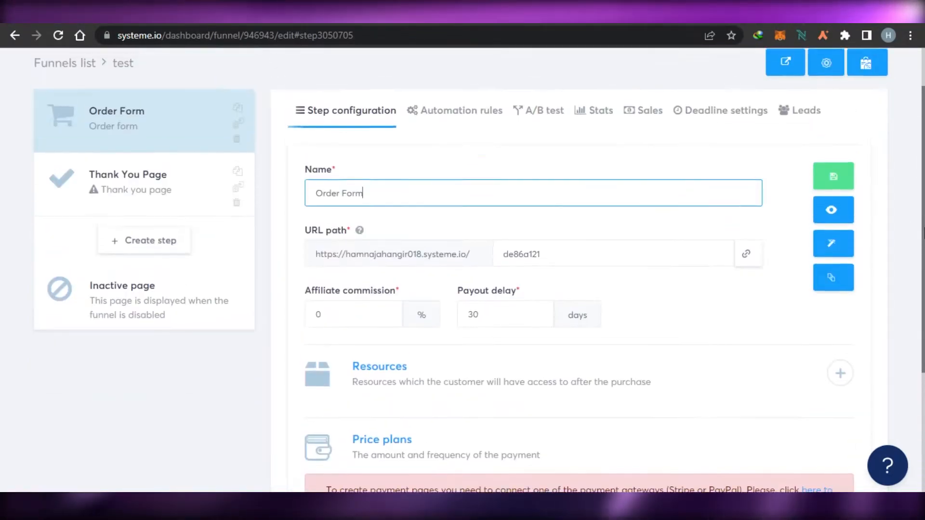
{"action": "left_click_drag", "start_coordinate": [923, 238], "coordinate": [924, 198]}
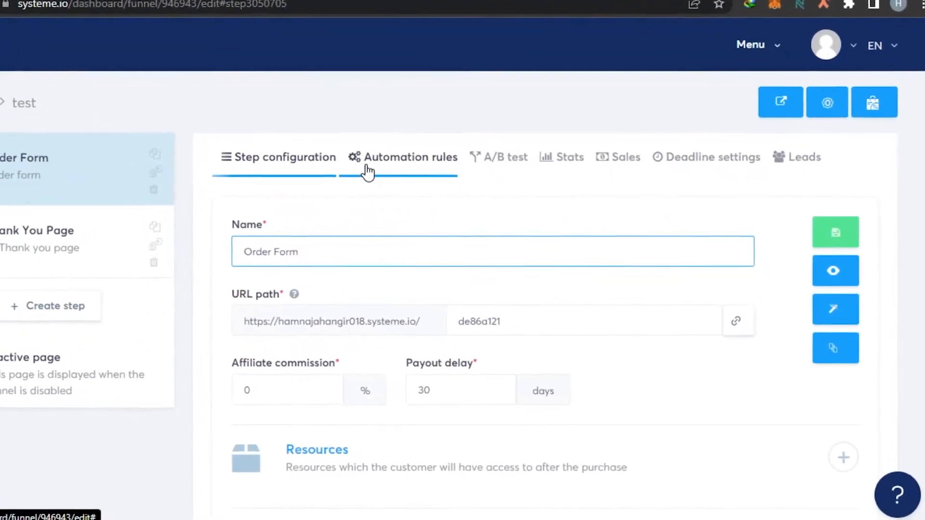
Step: Review the funnel's automation rules, A/B test, stats, sales, deadline settings and leads, ending back at the step configuration
{"action": "left_click", "coordinate": [393, 164]}
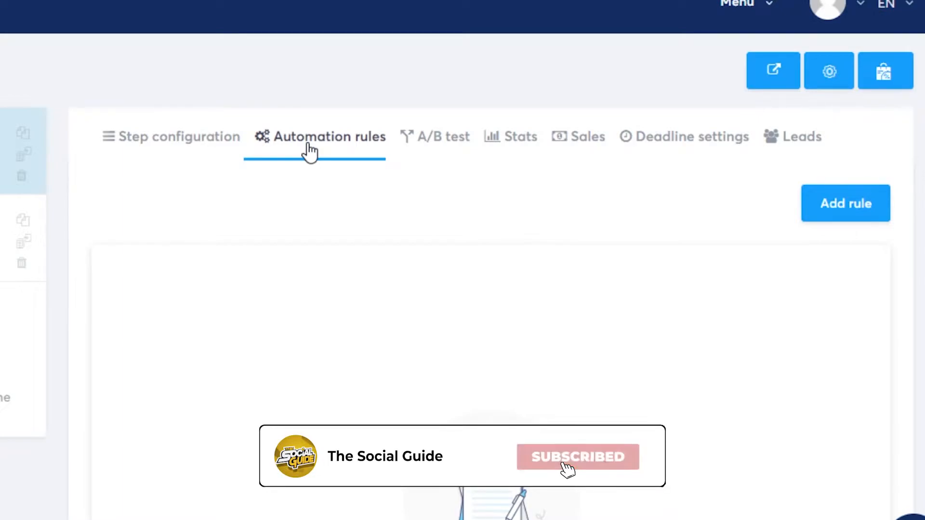
{"action": "left_click", "coordinate": [417, 142]}
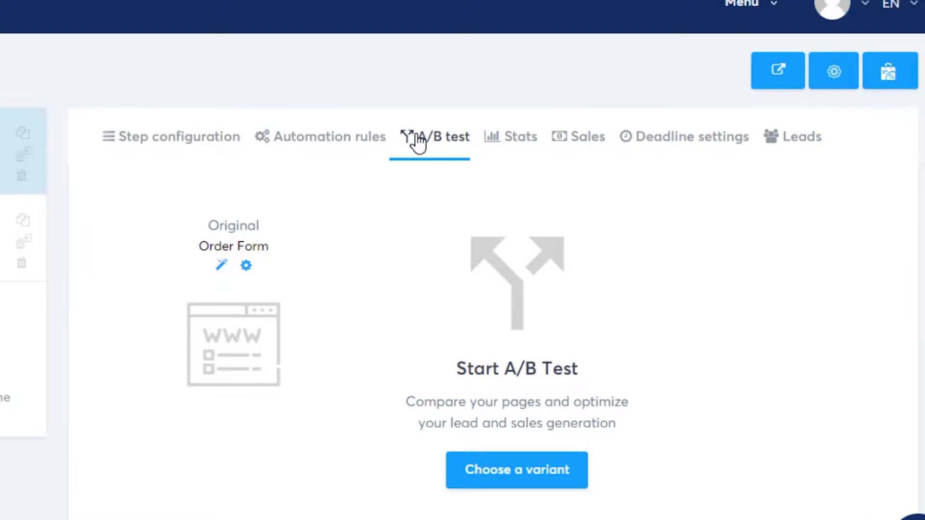
{"action": "left_click", "coordinate": [493, 160]}
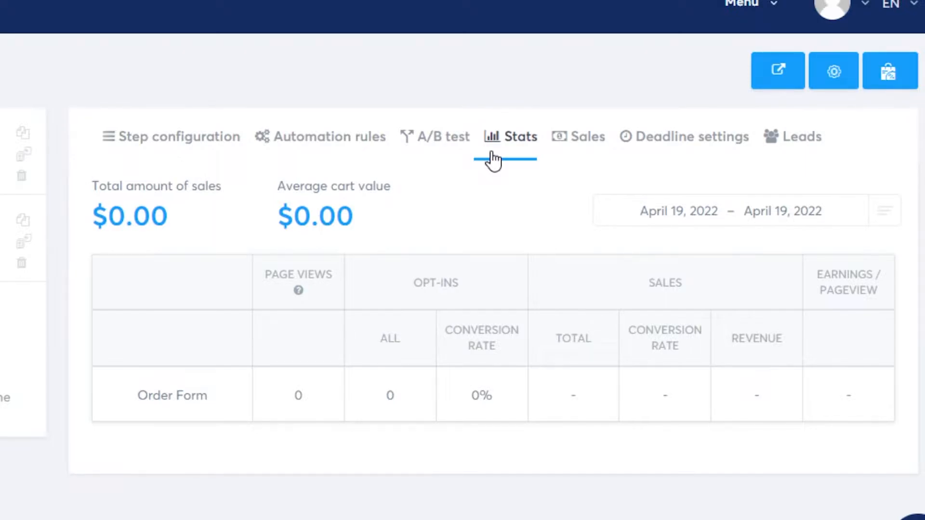
{"action": "left_click", "coordinate": [589, 140]}
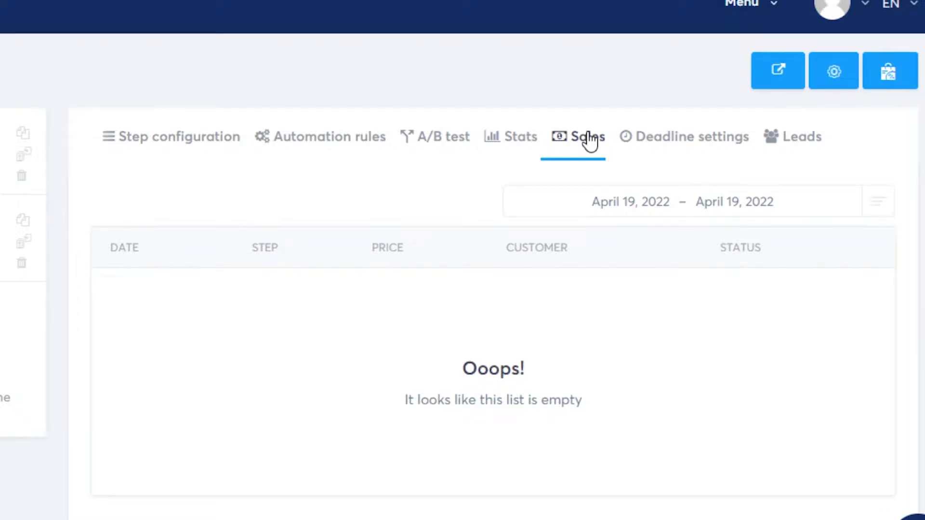
{"action": "left_click", "coordinate": [693, 140]}
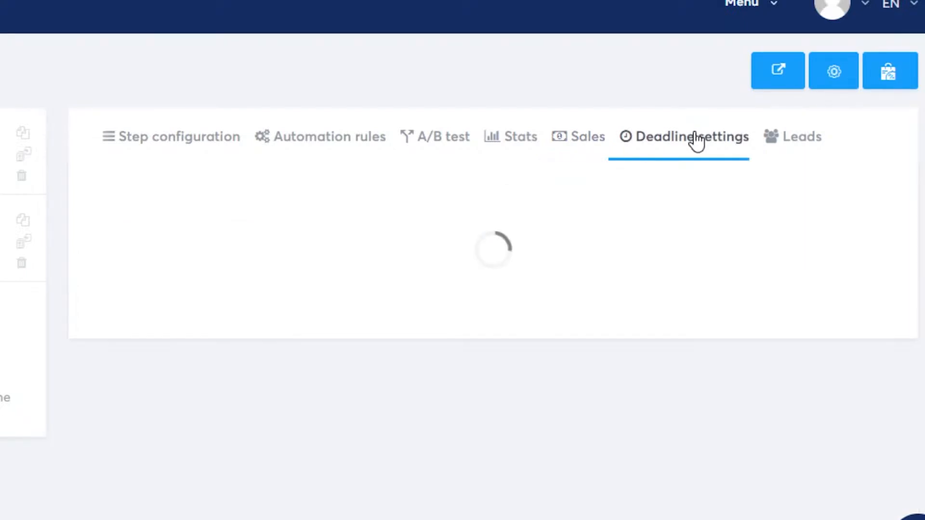
{"action": "left_click", "coordinate": [802, 143]}
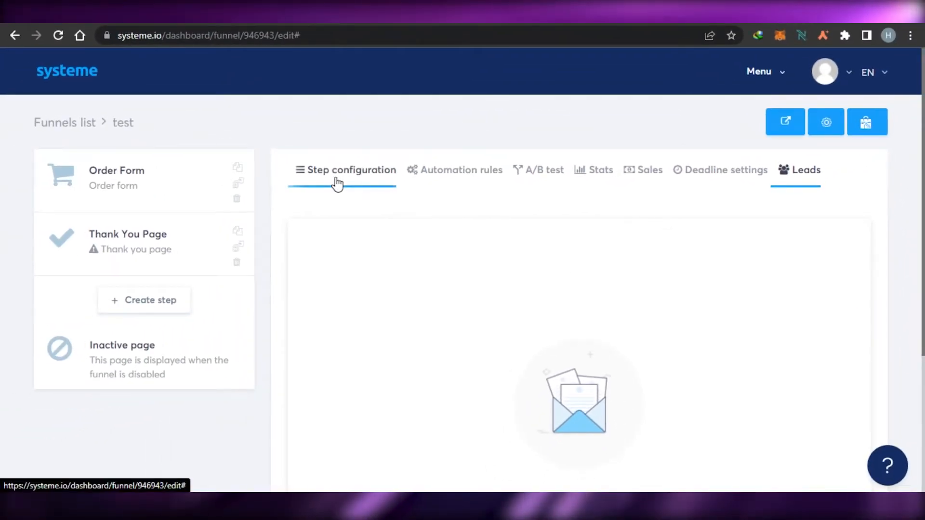
{"action": "left_click", "coordinate": [338, 183]}
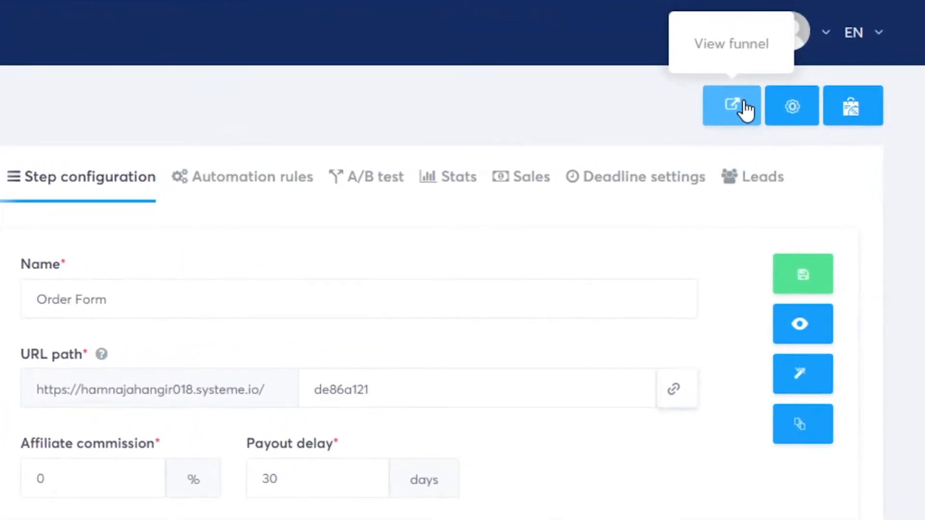
Step: View the live funnel page, examine its sections and order form, and return to the funnel's step configuration
{"action": "left_click", "coordinate": [746, 109]}
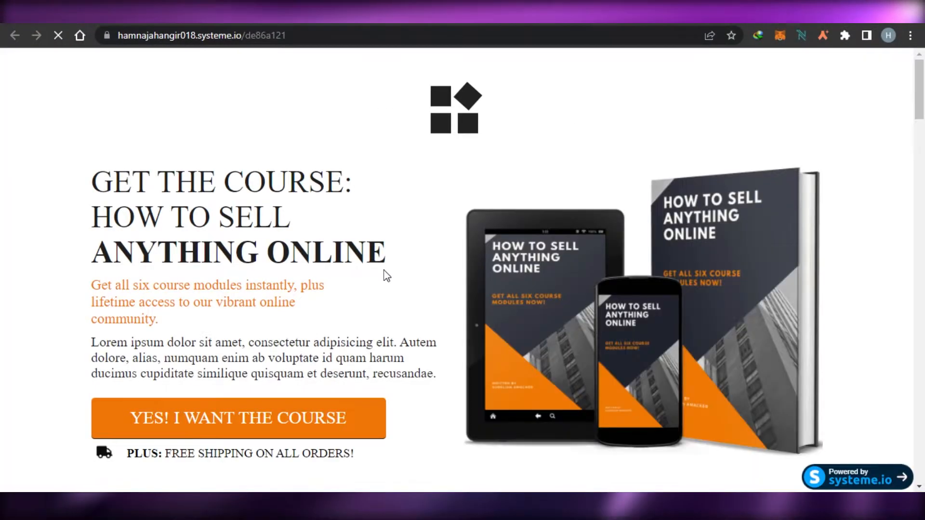
{"action": "scroll", "coordinate": [923, 265], "scroll_direction": "down", "scroll_amount": 10}
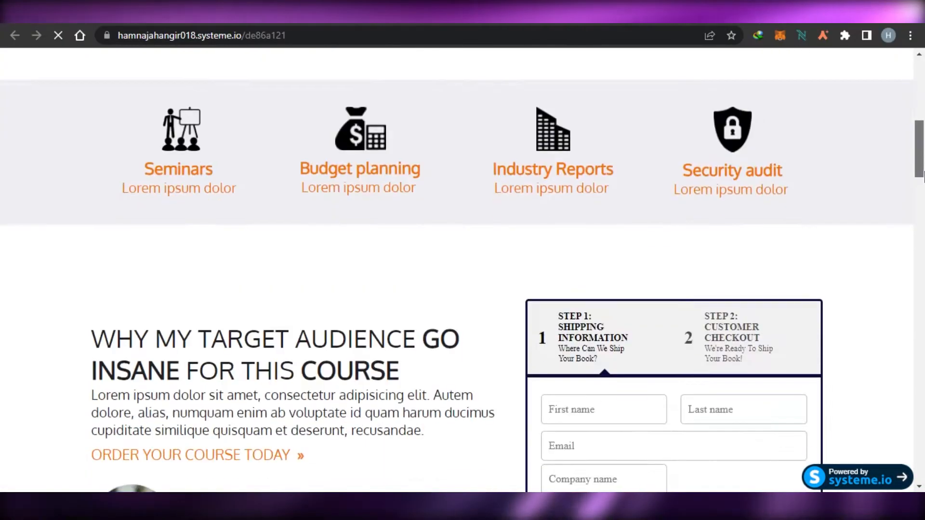
{"action": "scroll", "coordinate": [923, 265], "scroll_direction": "down", "scroll_amount": 8}
{"action": "scroll", "coordinate": [923, 265], "scroll_direction": "down", "scroll_amount": 6}
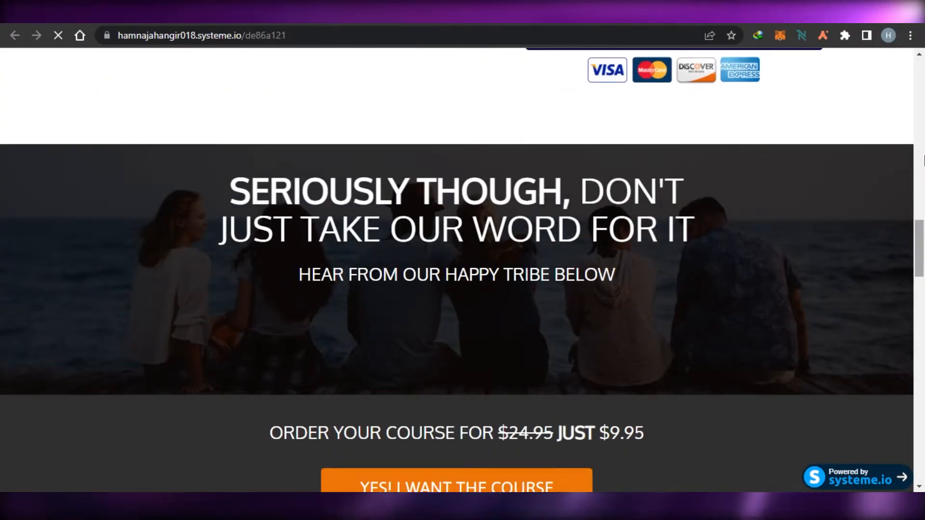
{"action": "mouse_move", "coordinate": [923, 187]}
{"action": "left_mouse_down"}
{"action": "mouse_move", "coordinate": [923, 235]}
{"action": "mouse_move", "coordinate": [924, 194]}
{"action": "left_mouse_up"}
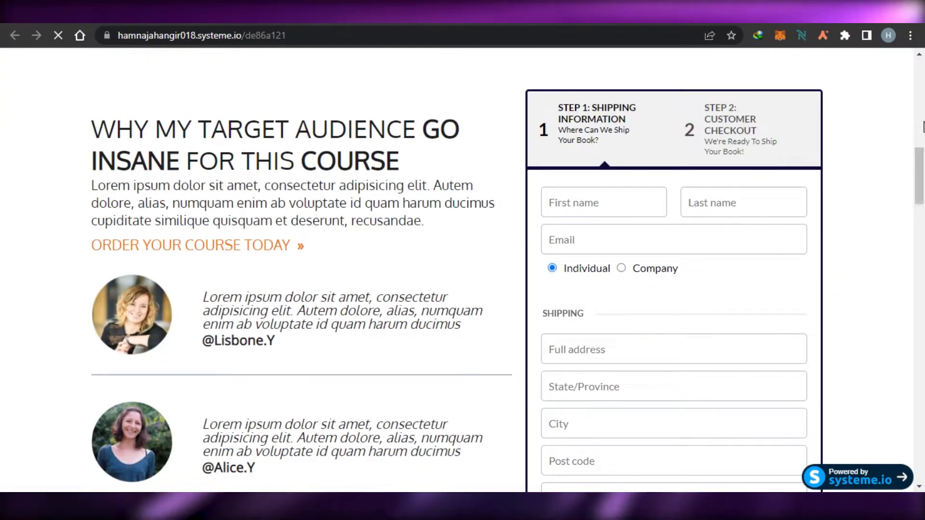
{"action": "left_click_drag", "start_coordinate": [922, 156], "coordinate": [922, 86]}
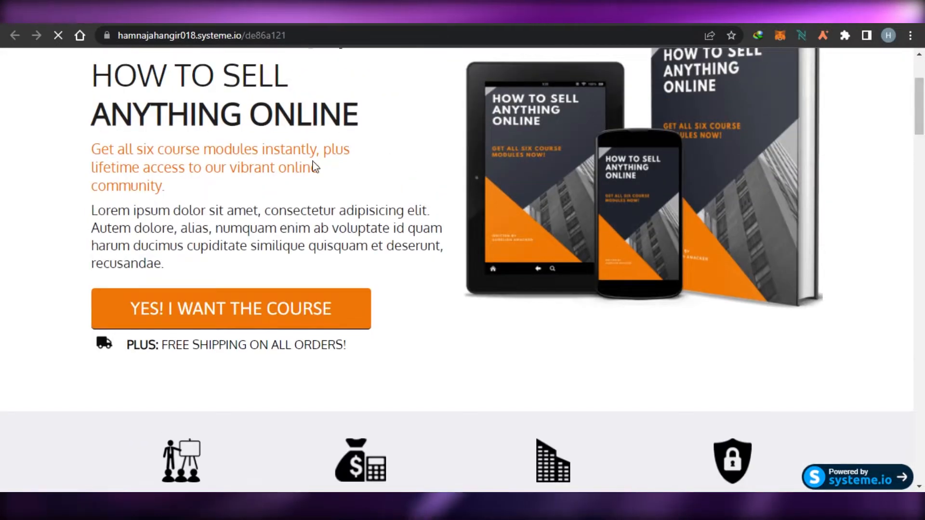
{"action": "left_click_drag", "start_coordinate": [923, 93], "coordinate": [923, 68]}
{"action": "left_click", "coordinate": [573, 15]}
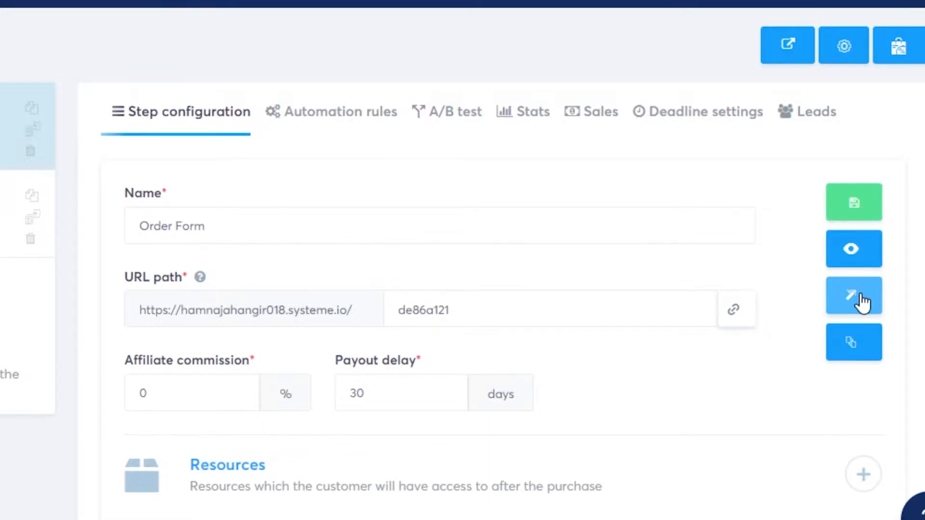
Step: Open the Order Form page for editing and look over its text, testimonials, order form and logo
{"action": "left_click", "coordinate": [862, 301]}
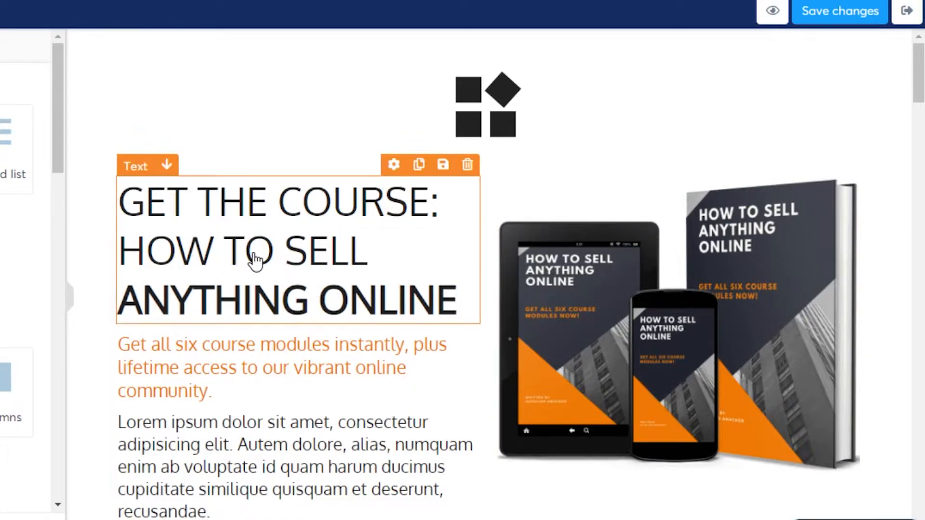
{"action": "scroll", "coordinate": [412, 282], "scroll_direction": "down", "scroll_amount": 1}
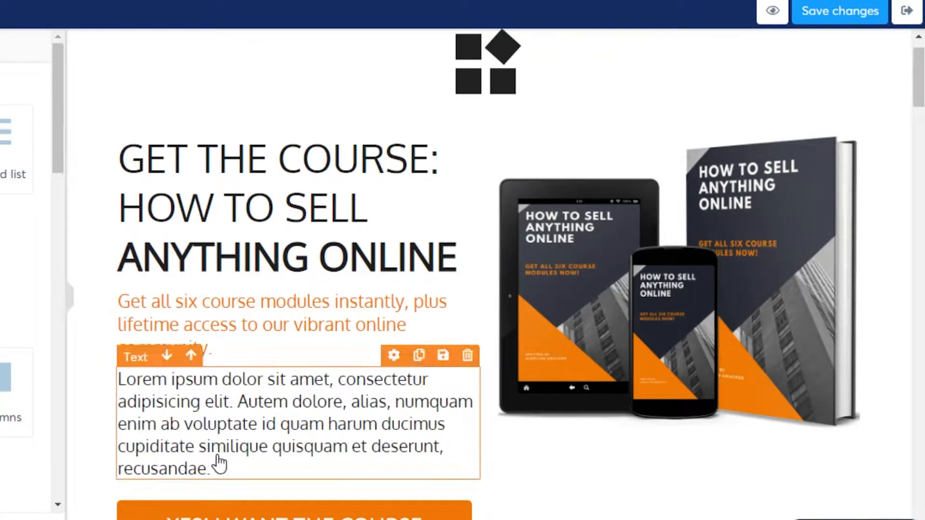
{"action": "scroll", "coordinate": [481, 274], "scroll_direction": "down", "scroll_amount": 15}
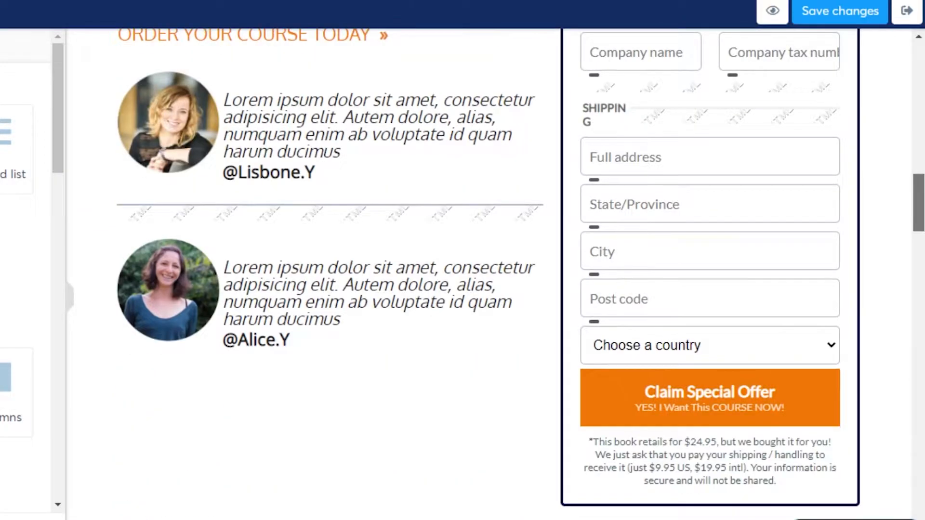
{"action": "left_click_drag", "start_coordinate": [921, 230], "coordinate": [922, 104]}
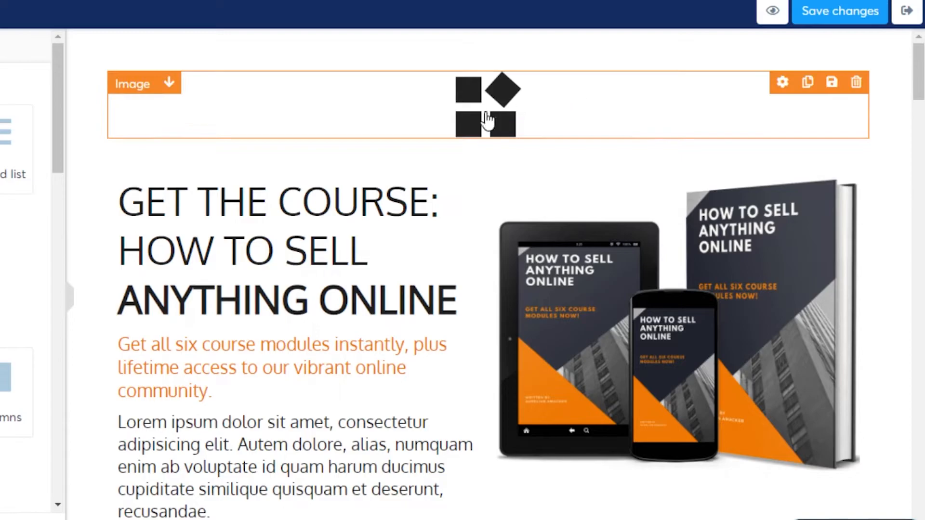
Step: Delete the logo image above the page's main headline
{"action": "left_click", "coordinate": [409, 124]}
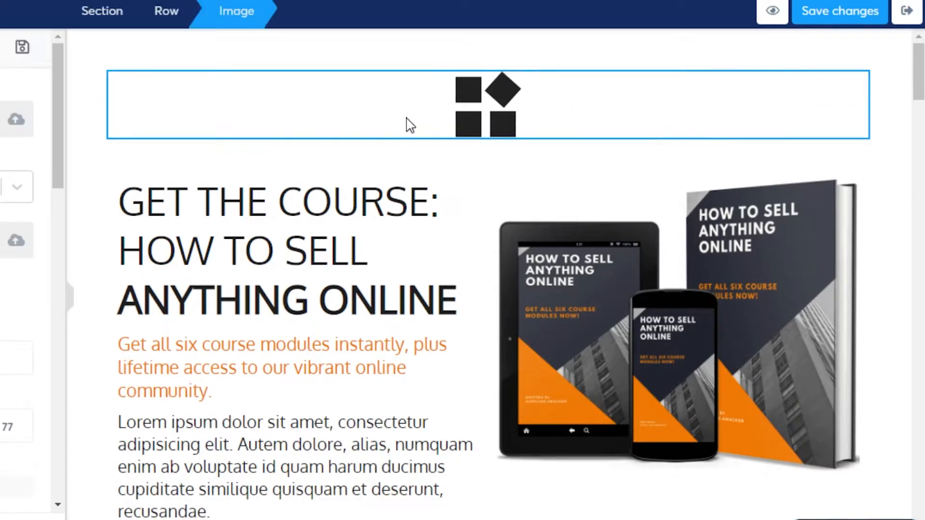
{"action": "left_click", "coordinate": [568, 127]}
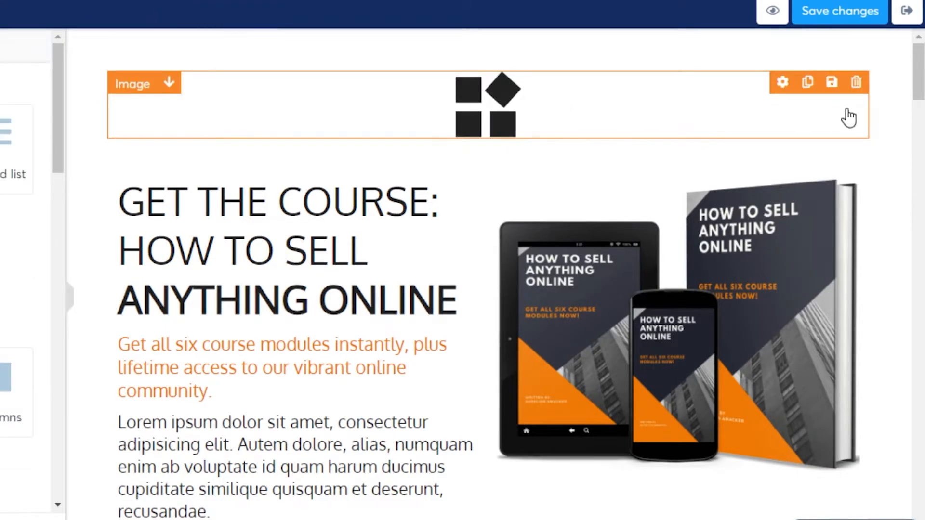
{"action": "left_click", "coordinate": [856, 83]}
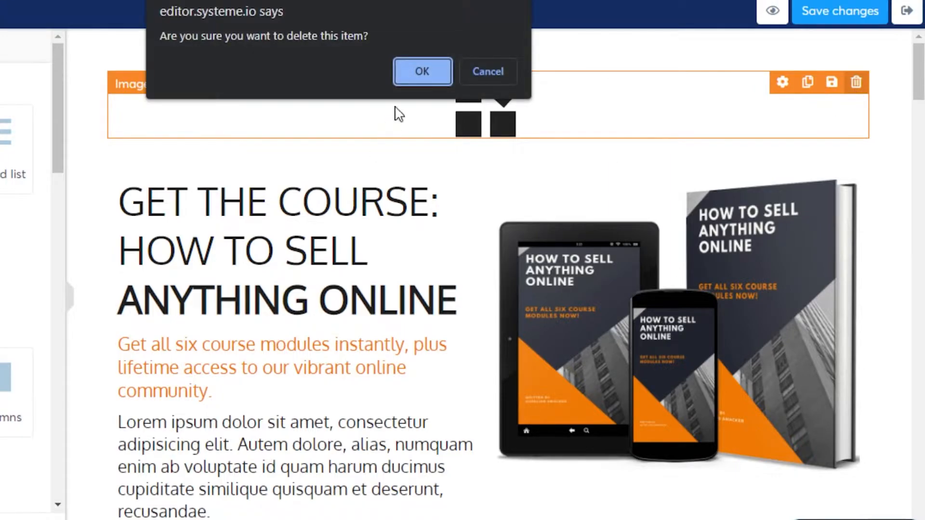
{"action": "left_click", "coordinate": [420, 77]}
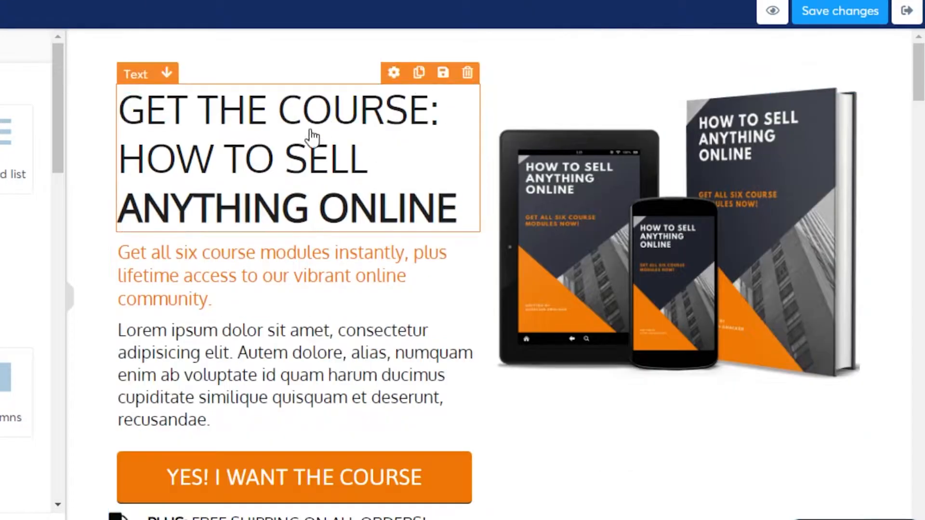
Step: Open the settings of the course mockup image beside the headline and look over its file, size, margin and border options
{"action": "left_click", "coordinate": [719, 197]}
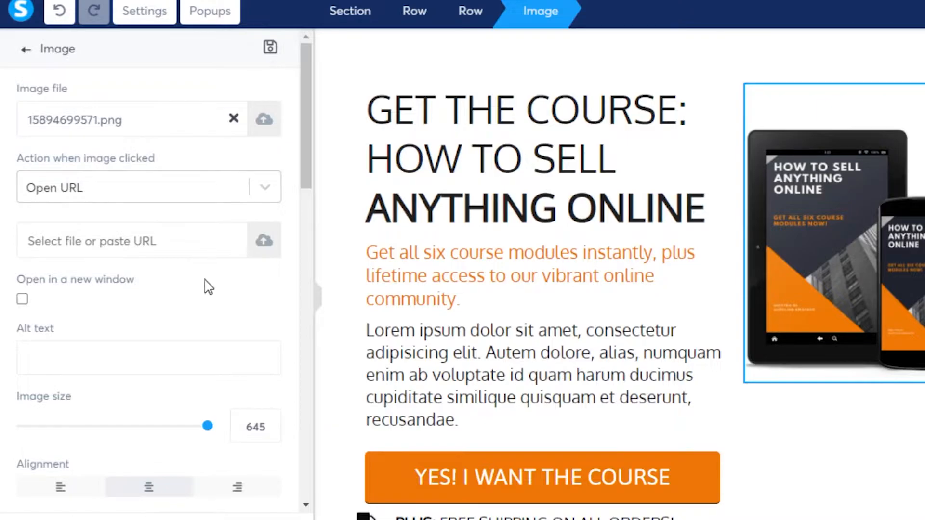
{"action": "scroll", "coordinate": [300, 263], "scroll_direction": "down", "scroll_amount": 10}
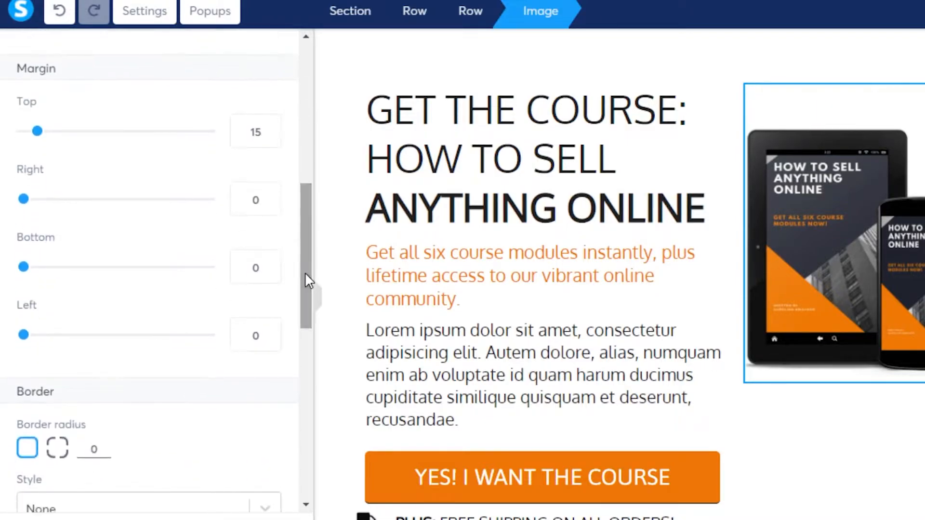
{"action": "left_click_drag", "start_coordinate": [305, 275], "coordinate": [311, 74]}
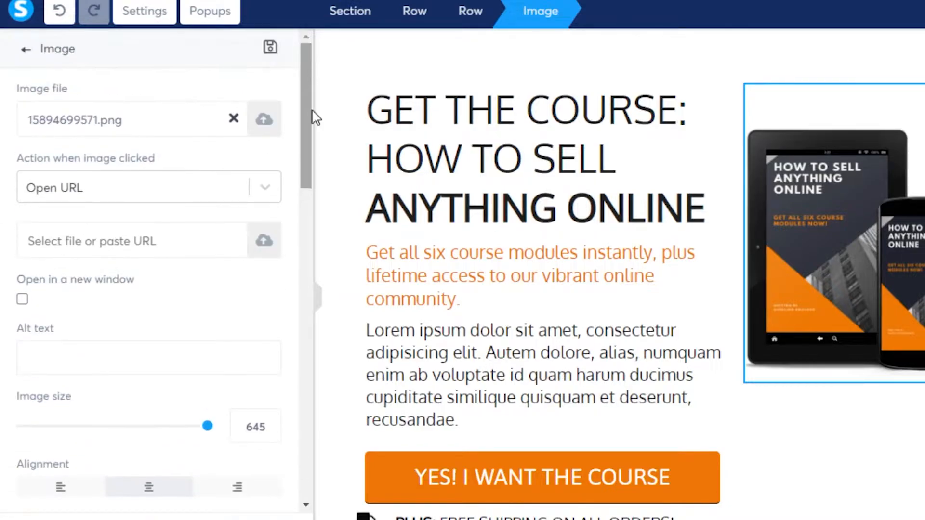
{"action": "left_click", "coordinate": [775, 53]}
{"action": "left_click", "coordinate": [821, 256]}
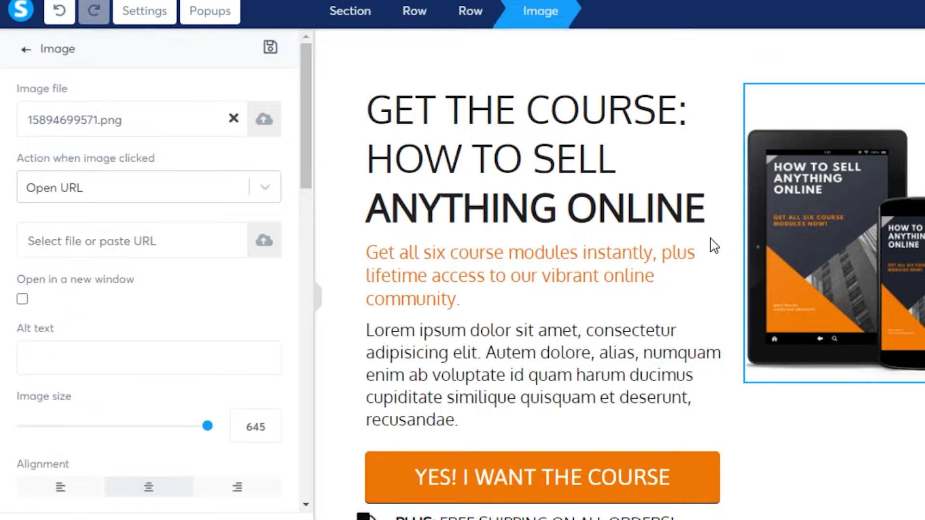
{"action": "left_click", "coordinate": [568, 173]}
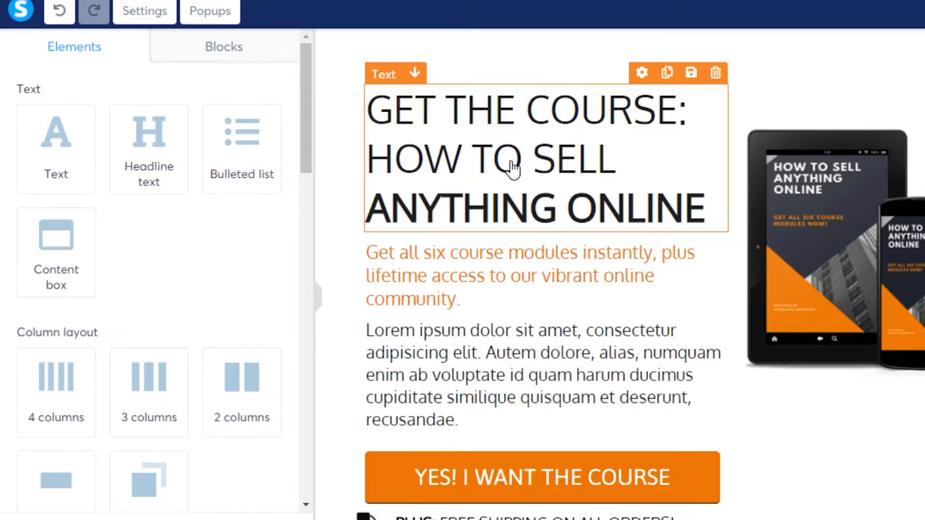
Step: Add a content box to the page directly below the free shipping line under the order button
{"action": "scroll", "coordinate": [520, 164], "scroll_direction": "down", "scroll_amount": 10}
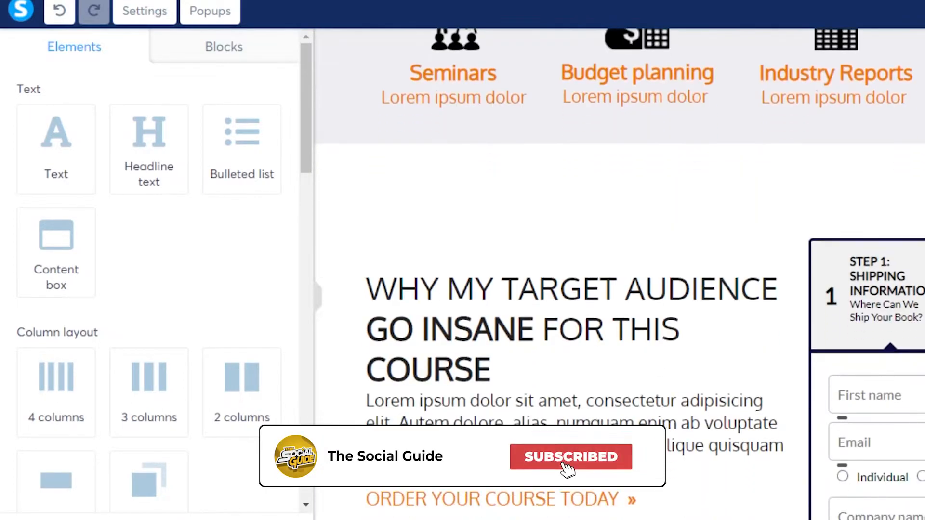
{"action": "scroll", "coordinate": [620, 275], "scroll_direction": "up", "scroll_amount": 5}
{"action": "scroll", "coordinate": [619, 274], "scroll_direction": "down", "scroll_amount": 1}
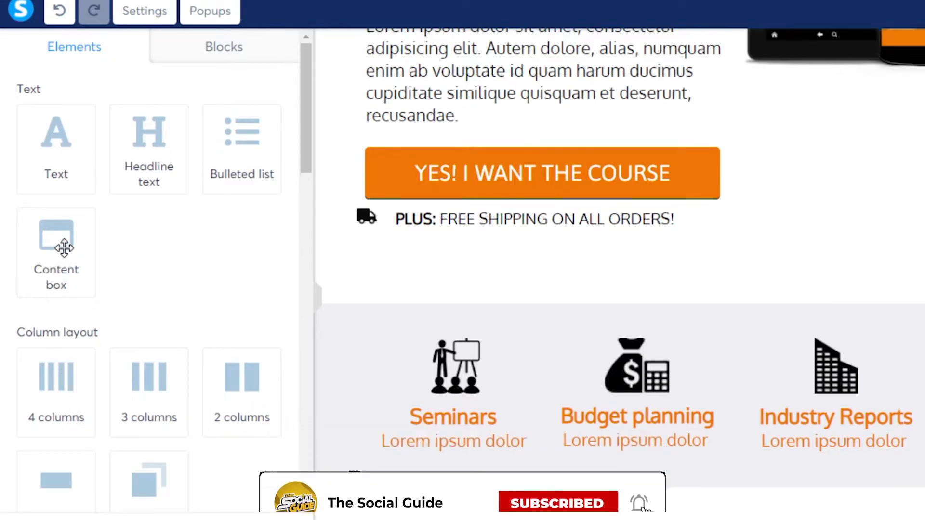
{"action": "left_click_drag", "start_coordinate": [51, 316], "coordinate": [514, 256]}
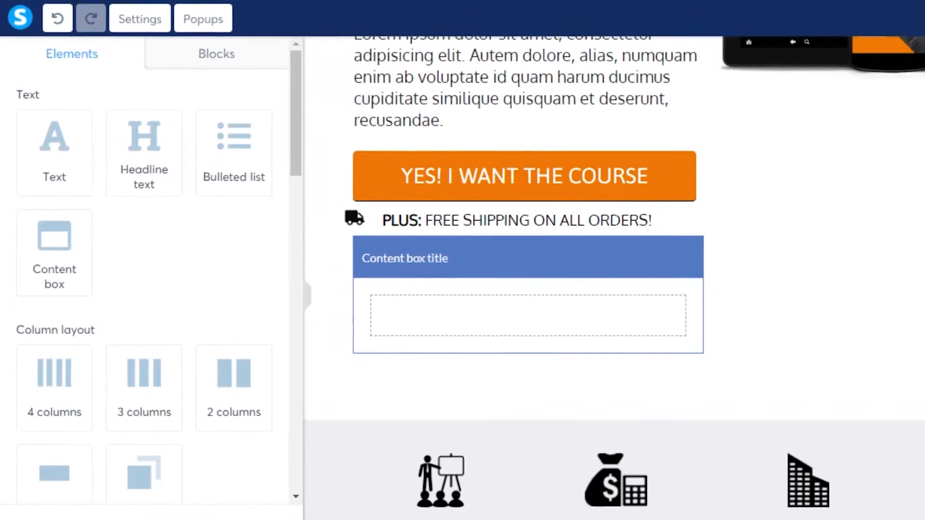
{"action": "scroll", "coordinate": [686, 491], "scroll_direction": "down", "scroll_amount": 3}
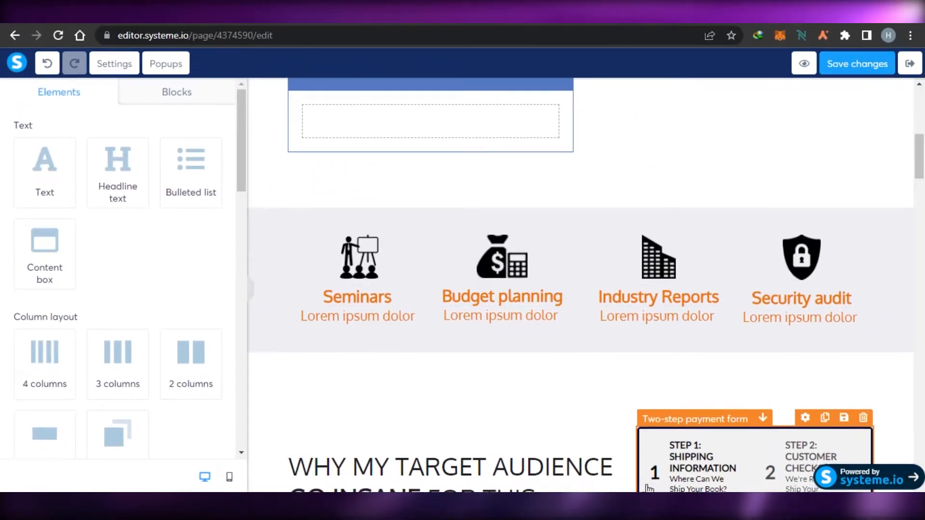
Step: Look over the edited page from its headline and return to the funnel's step configuration
{"action": "left_click_drag", "start_coordinate": [922, 159], "coordinate": [923, 111]}
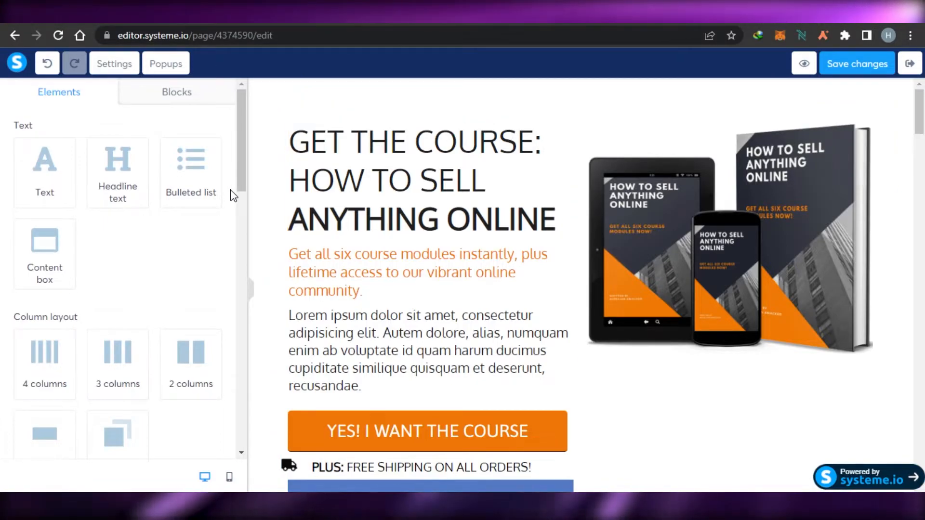
{"action": "mouse_move", "coordinate": [241, 154]}
{"action": "left_mouse_down"}
{"action": "mouse_move", "coordinate": [245, 255]}
{"action": "mouse_move", "coordinate": [236, 147]}
{"action": "left_mouse_up"}
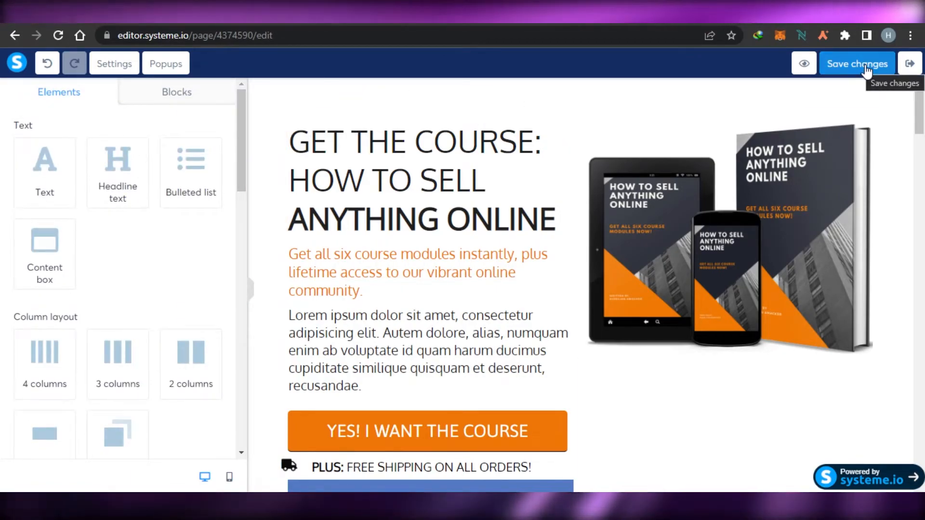
{"action": "mouse_move", "coordinate": [920, 117]}
{"action": "left_mouse_down"}
{"action": "mouse_move", "coordinate": [924, 153]}
{"action": "mouse_move", "coordinate": [919, 113]}
{"action": "left_mouse_up"}
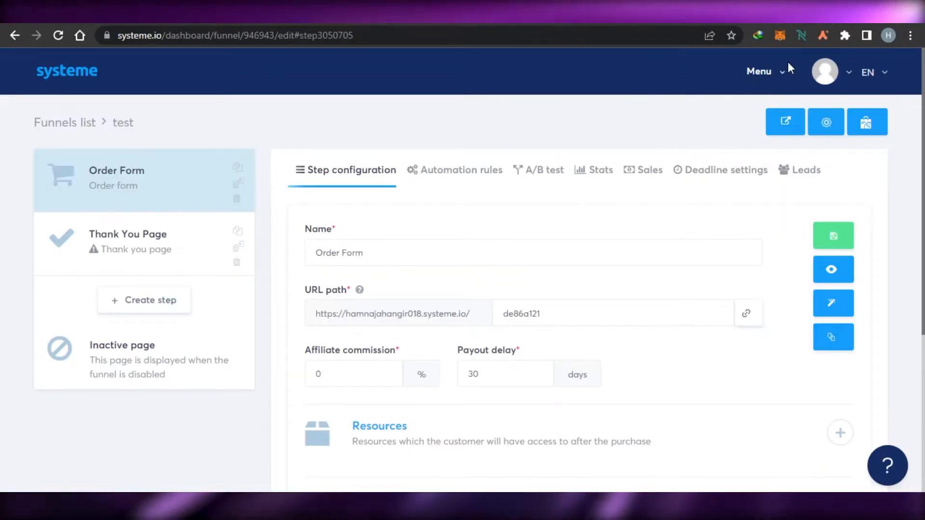
Step: Open the dashboard of the account's own affiliate program and go to the affiliate program settings
{"action": "left_click", "coordinate": [766, 71]}
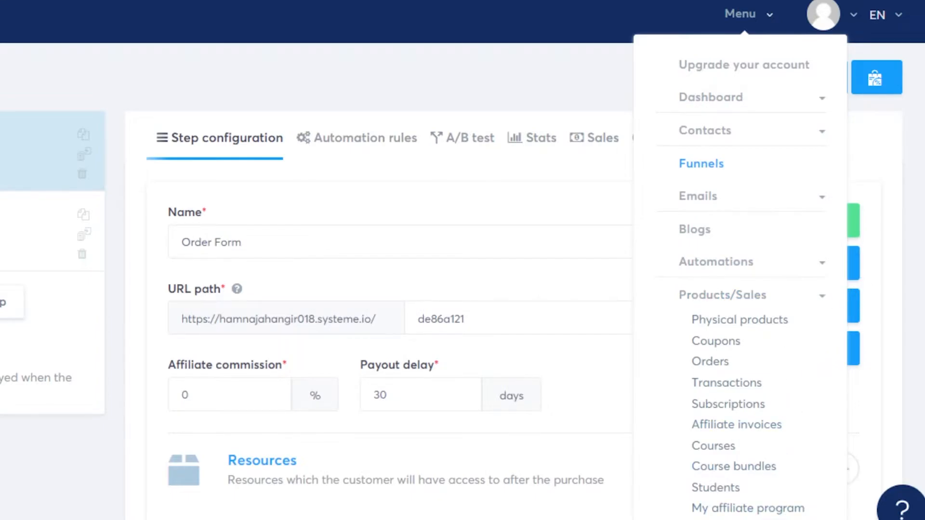
{"action": "scroll", "coordinate": [848, 244], "scroll_direction": "down", "scroll_amount": 3}
{"action": "scroll", "coordinate": [765, 28], "scroll_direction": "up", "scroll_amount": 3}
{"action": "mouse_move", "coordinate": [742, 13]}
{"action": "left_click", "coordinate": [714, 509]}
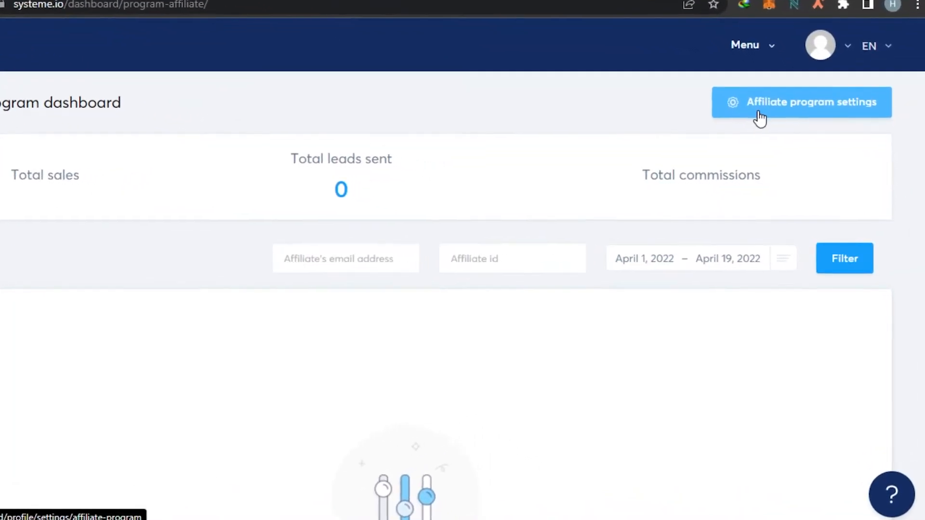
{"action": "left_click", "coordinate": [758, 107]}
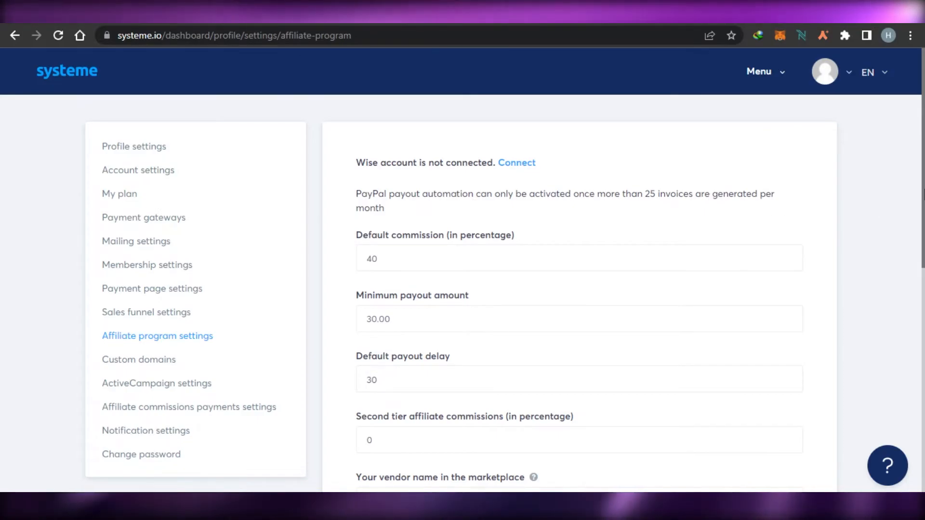
Step: Review the affiliate program's commission, payout and vendor name settings and save them
{"action": "scroll", "coordinate": [463, 289], "scroll_direction": "down", "scroll_amount": 4}
{"action": "scroll", "coordinate": [462, 289], "scroll_direction": "up", "scroll_amount": 3}
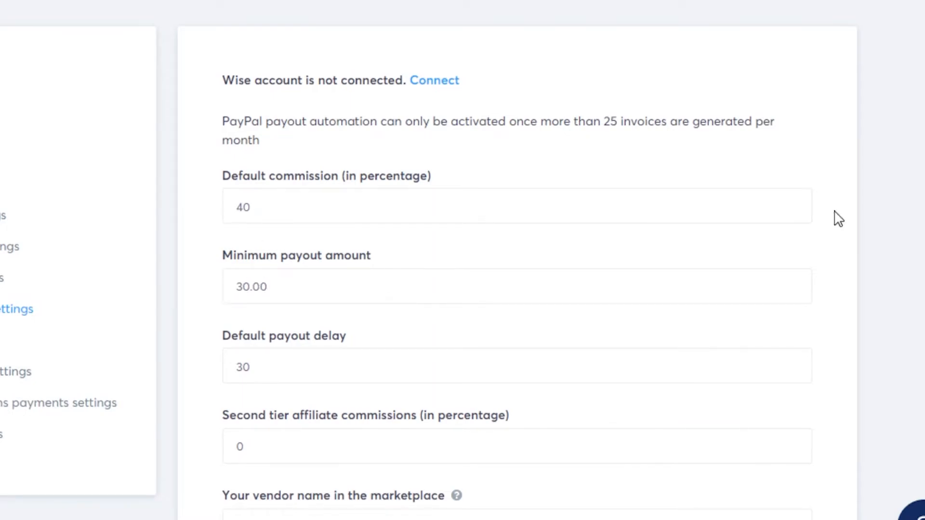
{"action": "scroll", "coordinate": [577, 313], "scroll_direction": "down", "scroll_amount": 3}
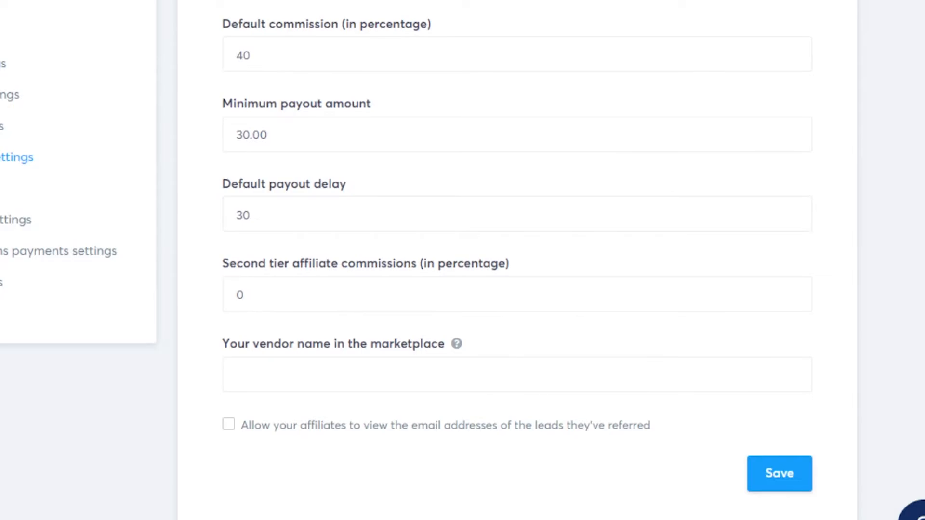
{"action": "scroll", "coordinate": [409, 136], "scroll_direction": "up", "scroll_amount": 4}
{"action": "scroll", "coordinate": [410, 136], "scroll_direction": "down", "scroll_amount": 6}
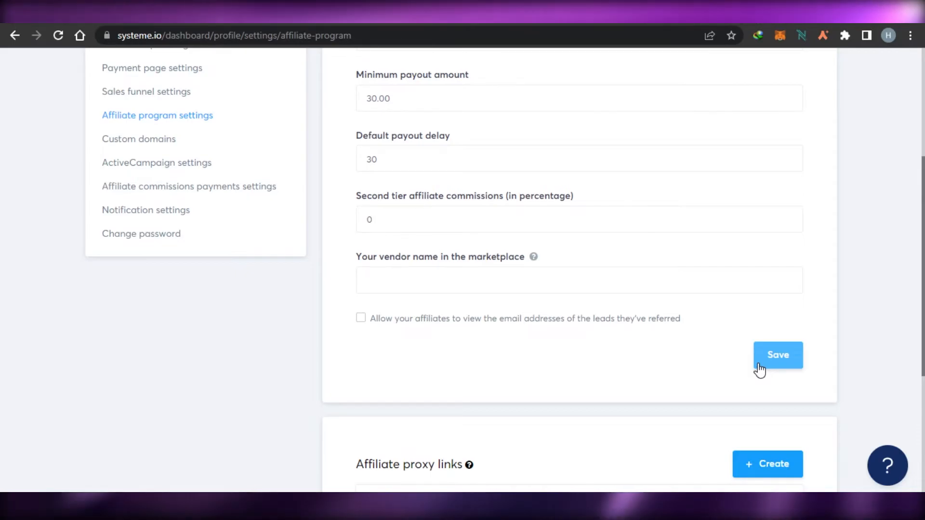
{"action": "left_click", "coordinate": [760, 371]}
{"action": "mouse_move", "coordinate": [922, 138]}
{"action": "left_mouse_down"}
{"action": "mouse_move", "coordinate": [921, 362]}
{"action": "mouse_move", "coordinate": [922, 140]}
{"action": "left_mouse_up"}
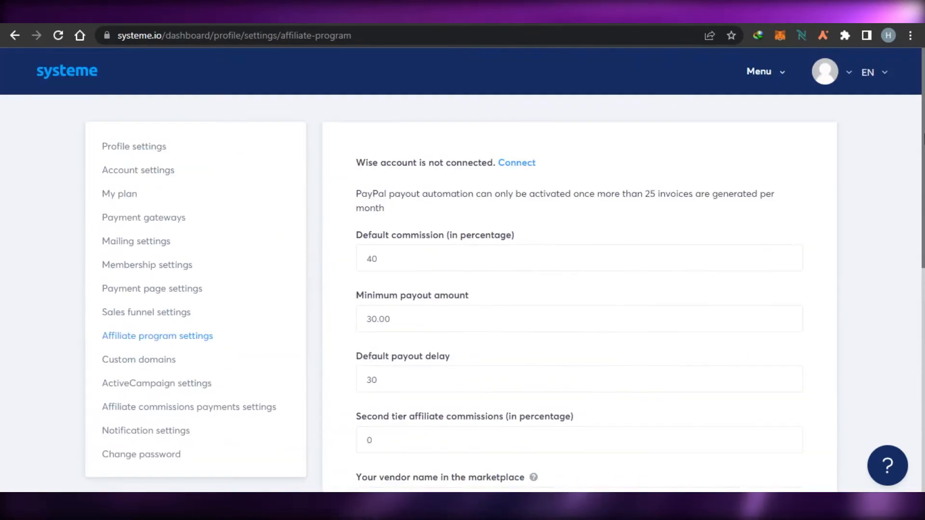
Step: Check the affiliate proxy links section and open the Marketplace
{"action": "left_click", "coordinate": [755, 85]}
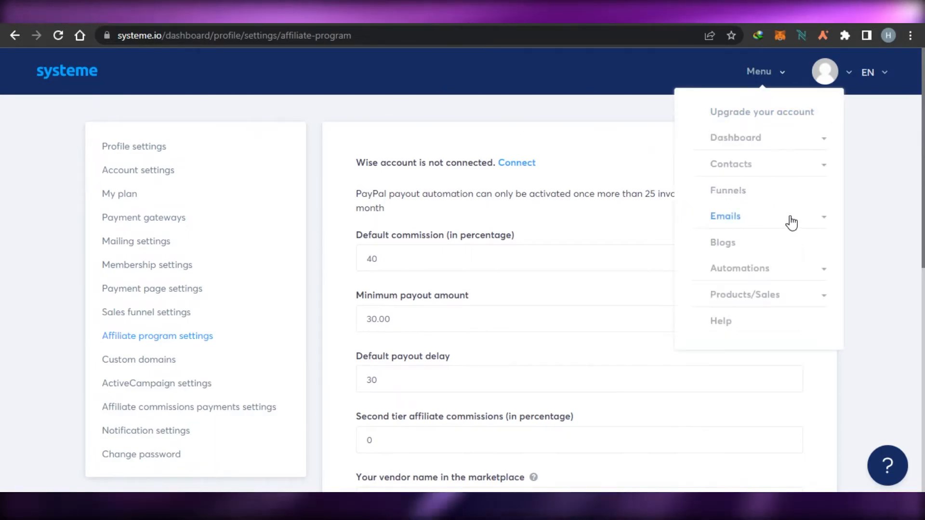
{"action": "left_click_drag", "start_coordinate": [923, 195], "coordinate": [923, 327]}
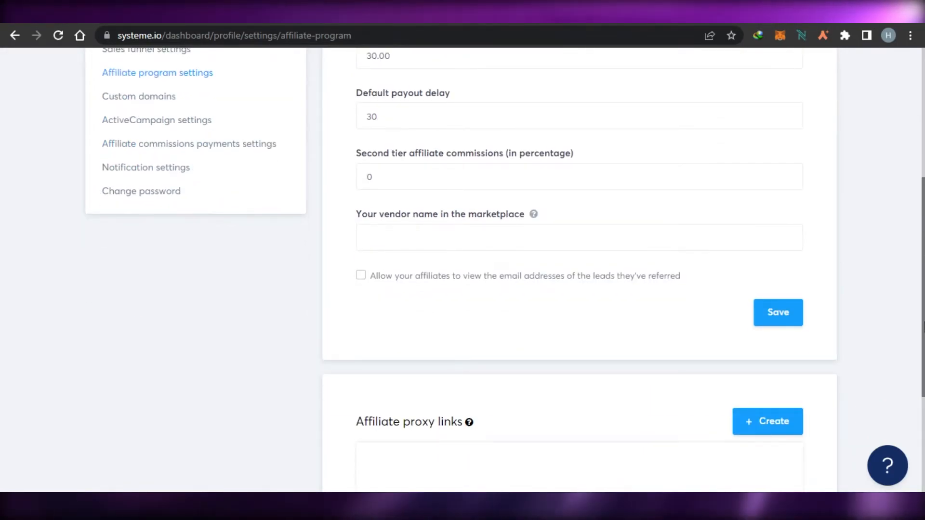
{"action": "left_click_drag", "start_coordinate": [924, 328], "coordinate": [924, 163]}
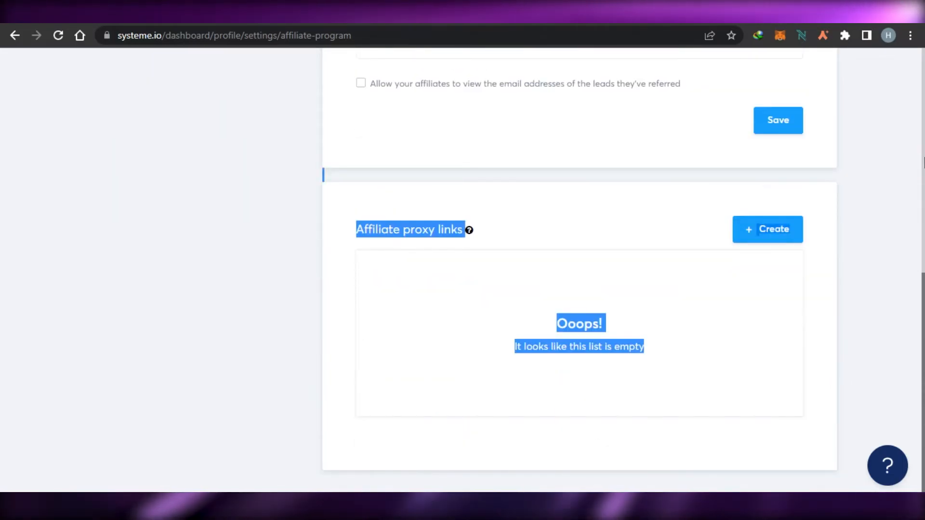
{"action": "scroll", "coordinate": [924, 163], "scroll_direction": "up", "scroll_amount": 10}
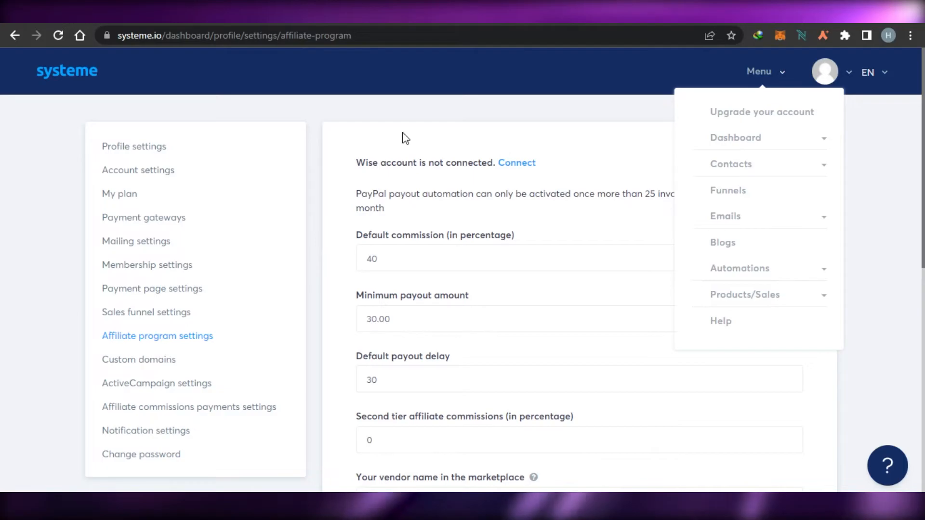
{"action": "left_click", "coordinate": [744, 139]}
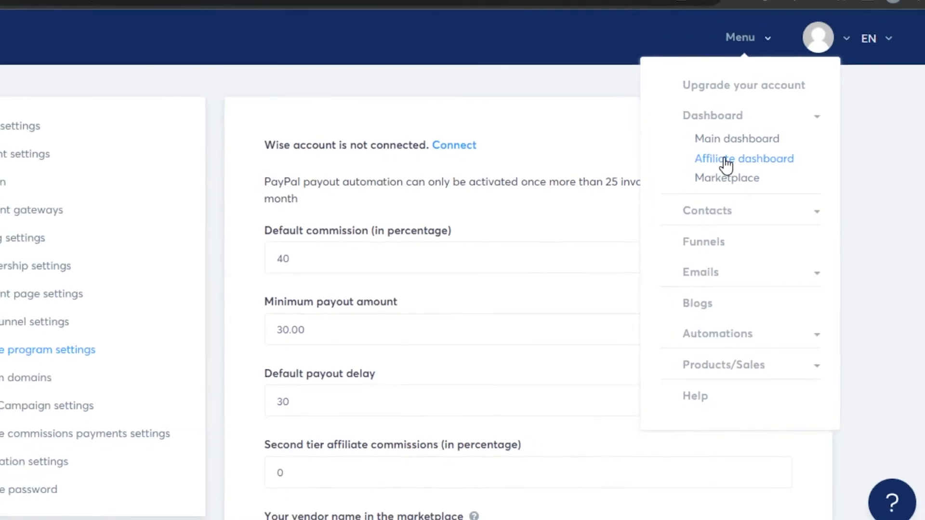
{"action": "left_click", "coordinate": [718, 153]}
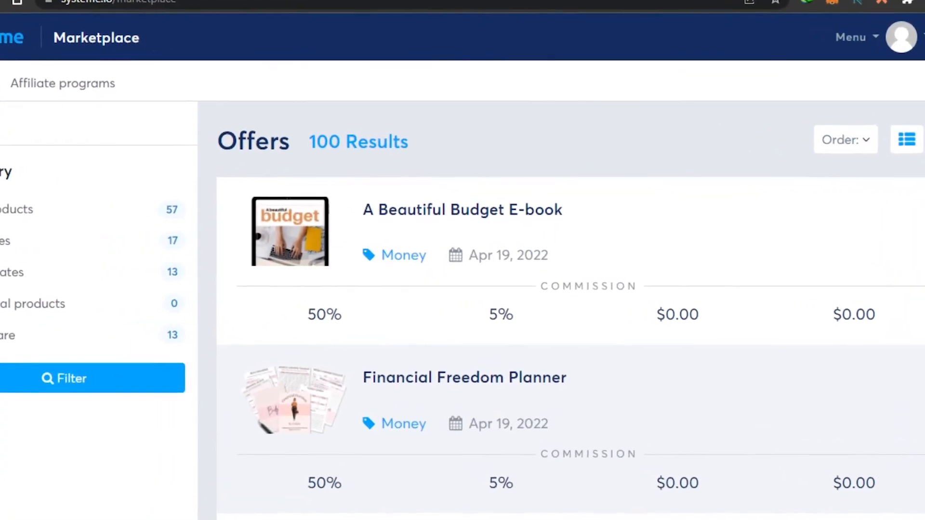
Step: Browse the marketplace offers and their commissions, and open the list of affiliate programs
{"action": "scroll", "coordinate": [343, 318], "scroll_direction": "down", "scroll_amount": 5}
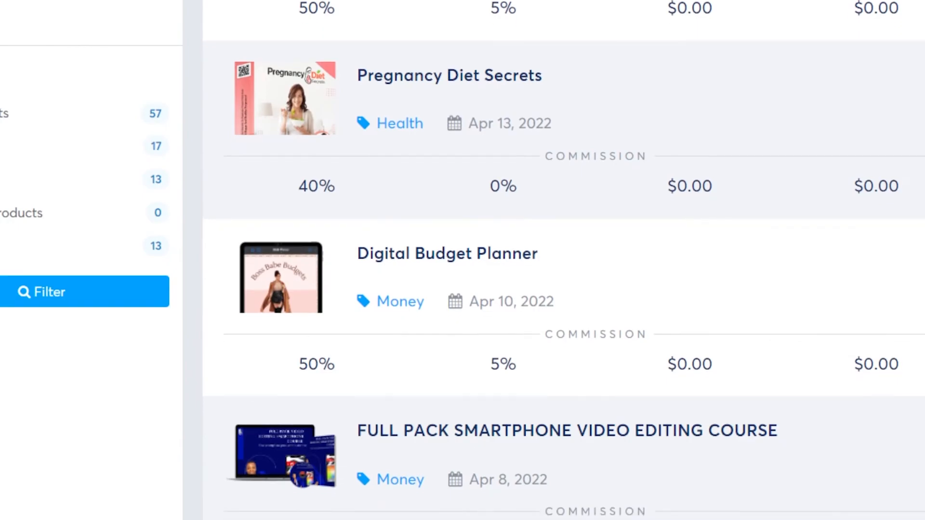
{"action": "scroll", "coordinate": [563, 260], "scroll_direction": "down", "scroll_amount": 20}
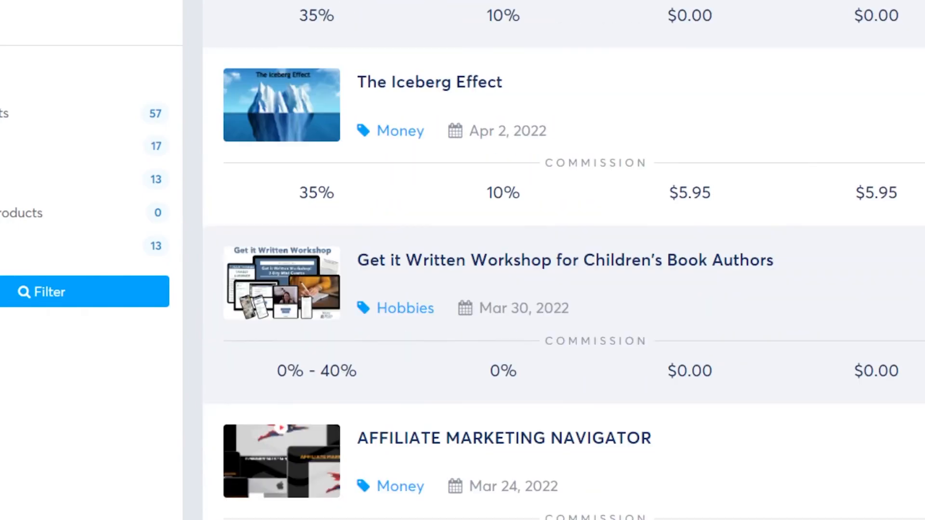
{"action": "scroll", "coordinate": [563, 261], "scroll_direction": "up", "scroll_amount": 15}
{"action": "scroll", "coordinate": [564, 260], "scroll_direction": "up", "scroll_amount": 10}
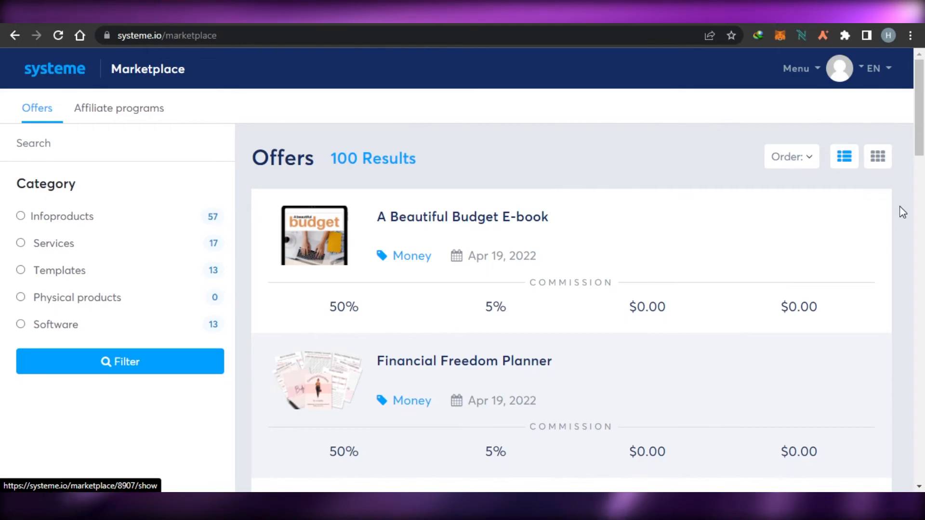
{"action": "left_click_drag", "start_coordinate": [919, 140], "coordinate": [924, 347]}
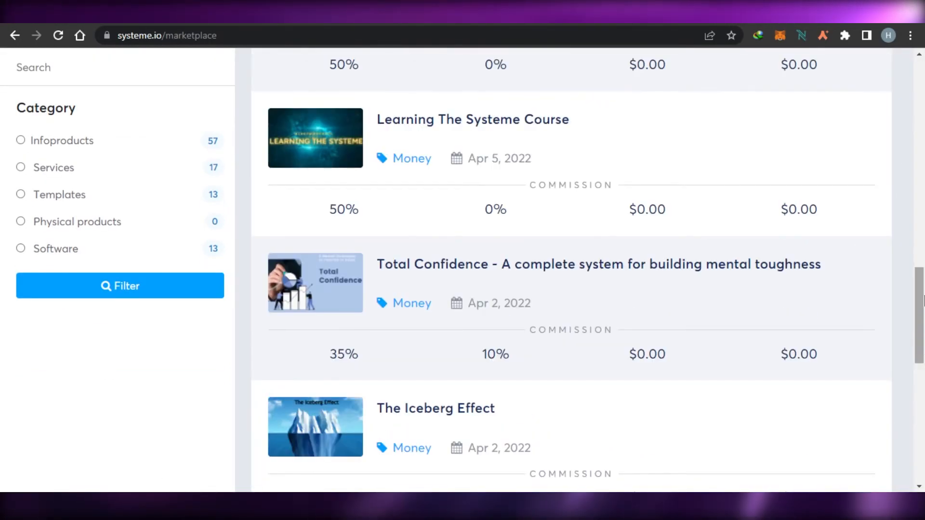
{"action": "left_click_drag", "start_coordinate": [924, 302], "coordinate": [923, 87]}
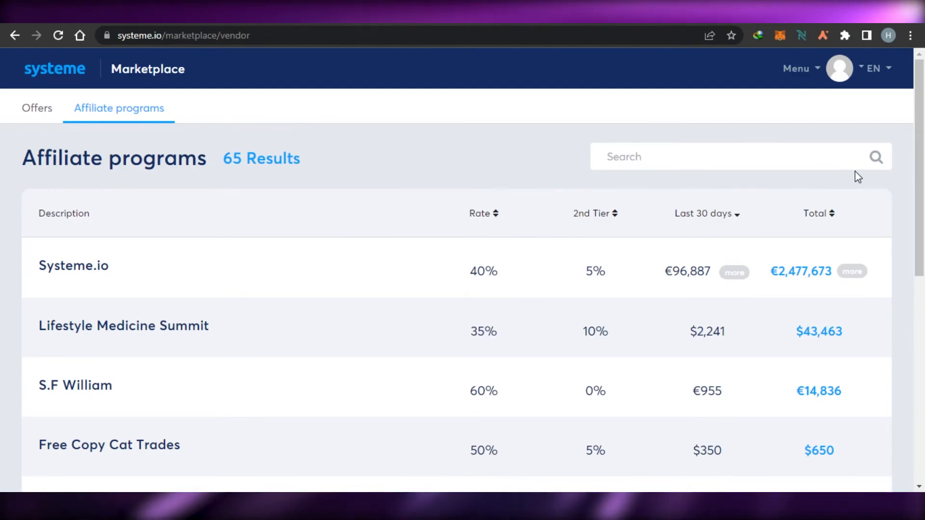
Step: Examine the affiliate programs' rates and payouts, and return to the marketplace offers
{"action": "left_click_drag", "start_coordinate": [923, 126], "coordinate": [923, 174]}
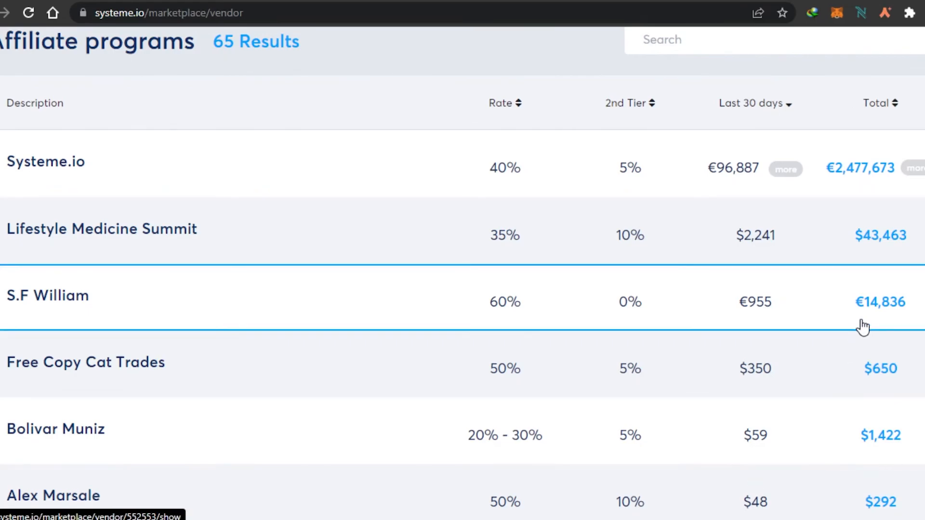
{"action": "scroll", "coordinate": [462, 289], "scroll_direction": "down", "scroll_amount": 9}
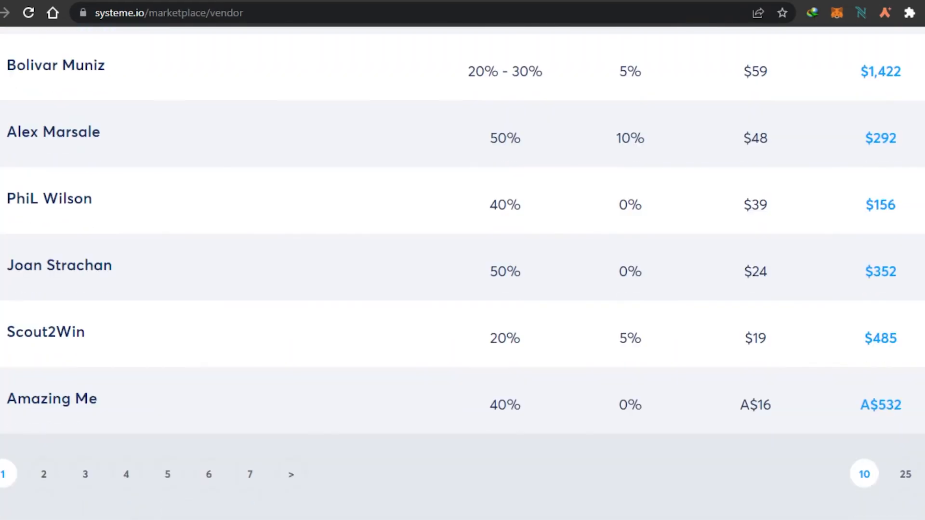
{"action": "scroll", "coordinate": [462, 289], "scroll_direction": "up", "scroll_amount": 11}
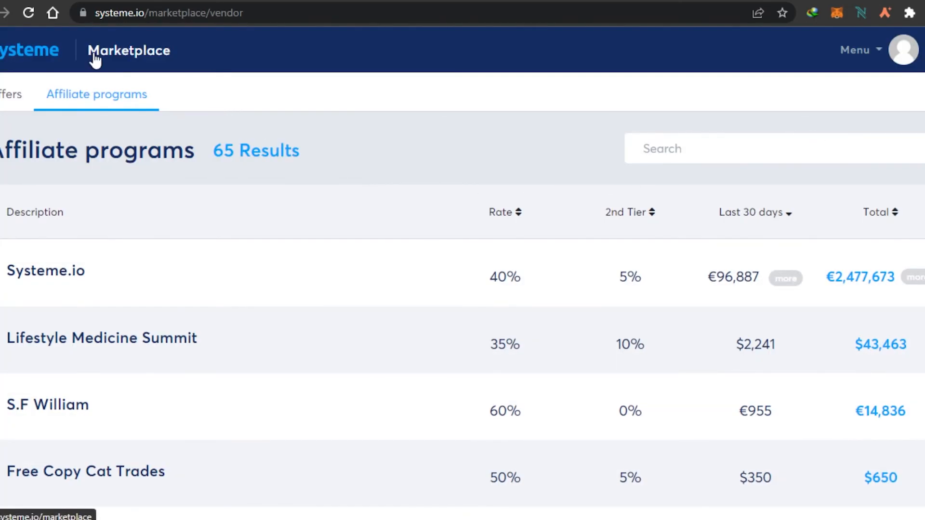
{"action": "left_click", "coordinate": [18, 95]}
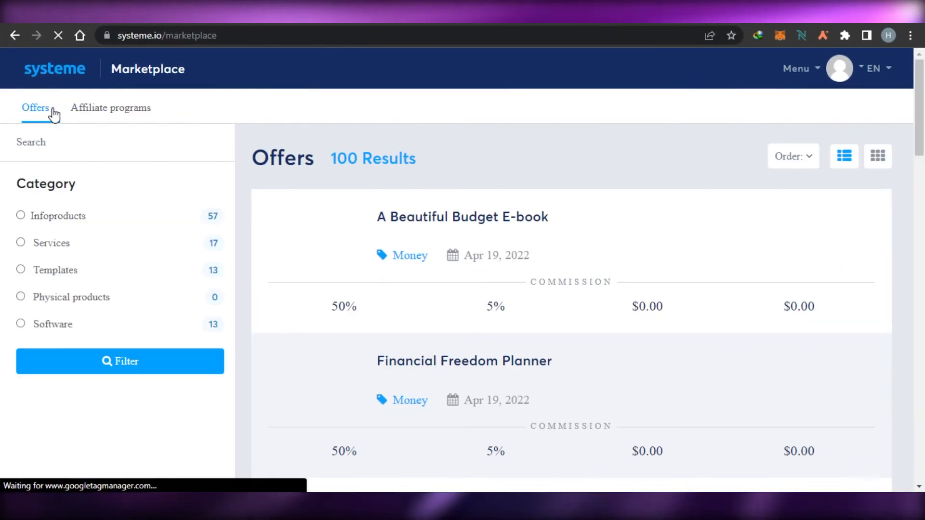